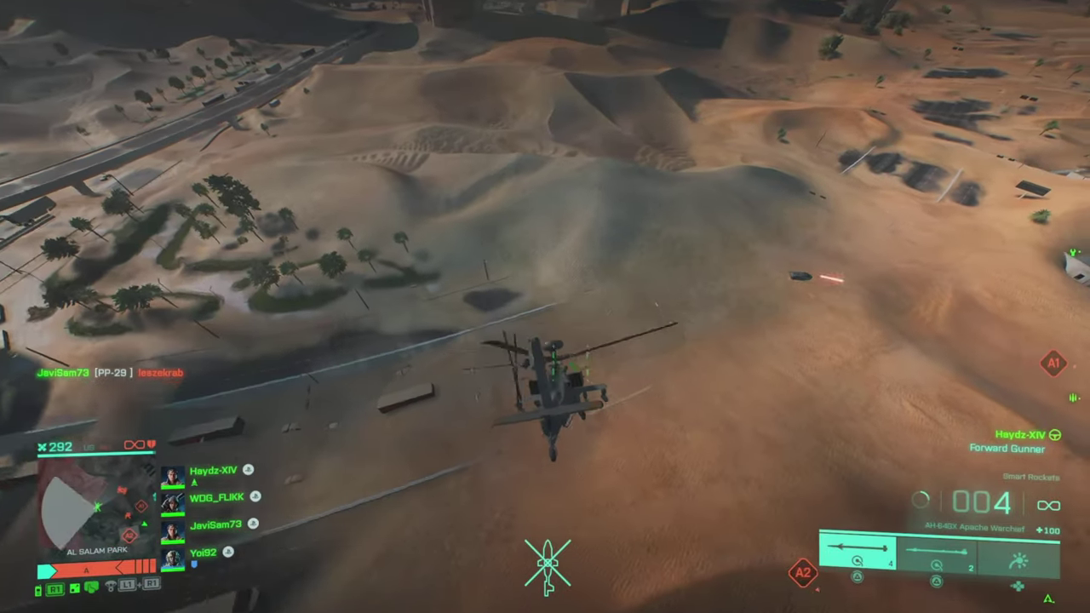
- Switch the helicopter to IR missiles and bring up the Controller > Vehicles settings
{"action": "key", "text": "2"}
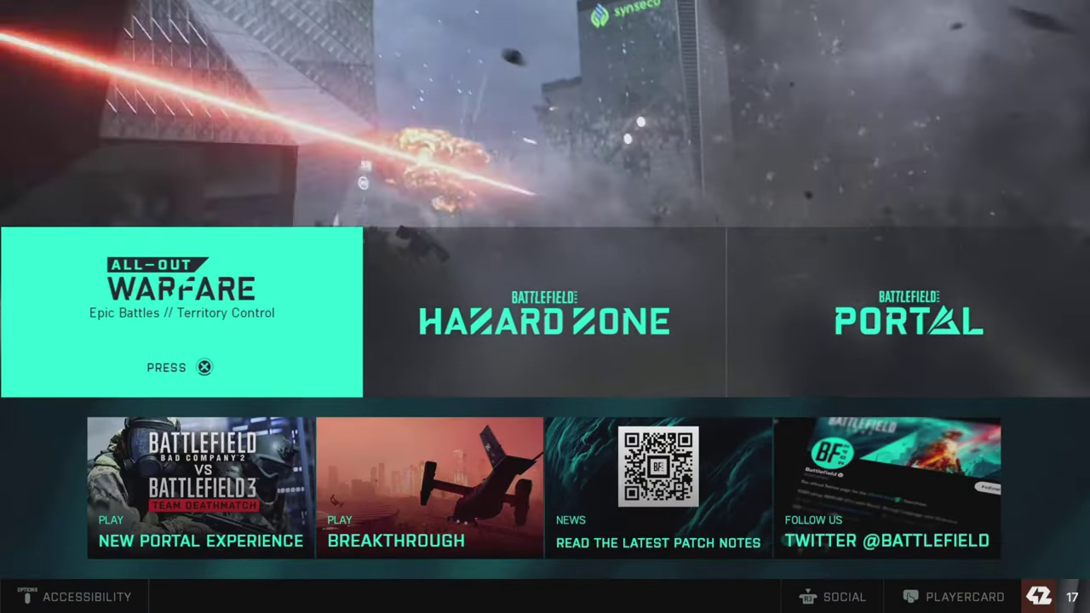
{"action": "key", "text": "Escape"}
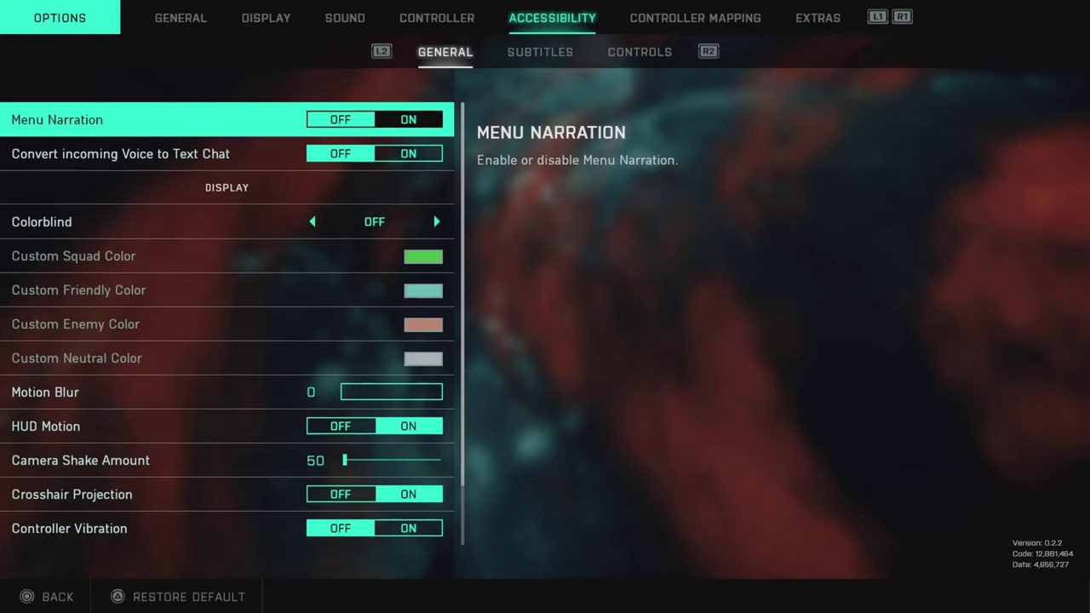
{"action": "key", "text": "q"}
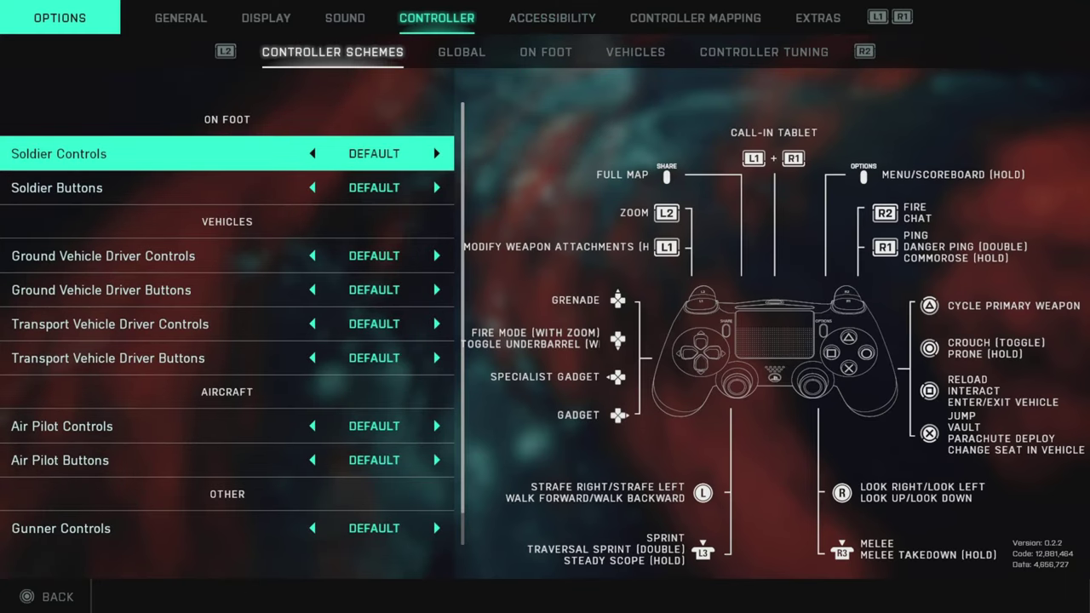
{"action": "key", "text": "Tab"}
{"action": "key", "text": "Tab"}
{"action": "key", "text": "Tab"}
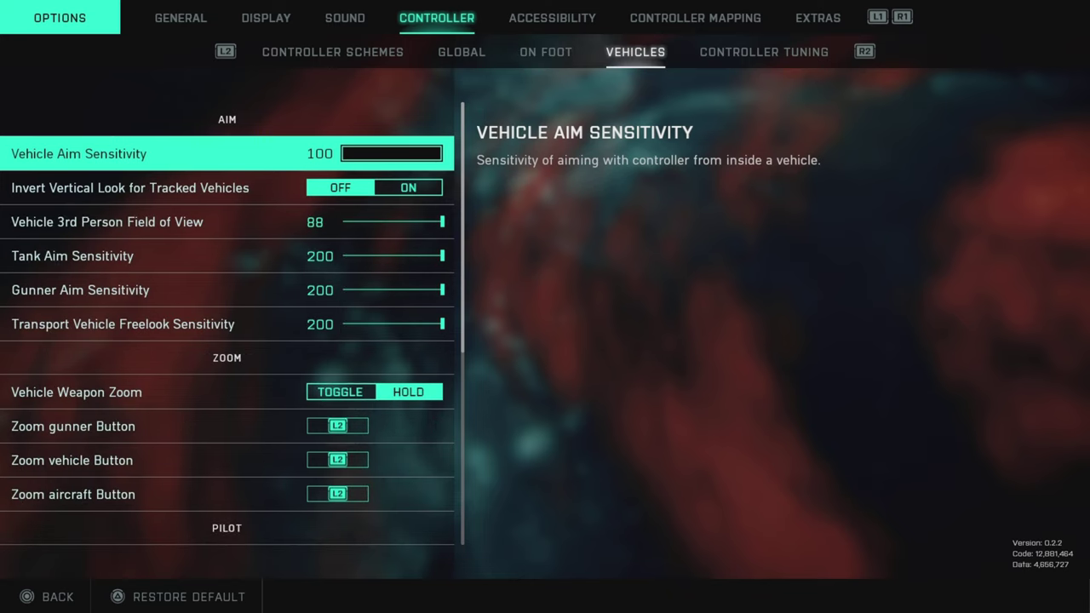
- Step down through the vehicle settings past Tank and Gunner Aim Sensitivity to Vehicle Weapon Zoom
{"action": "key", "text": "Down"}
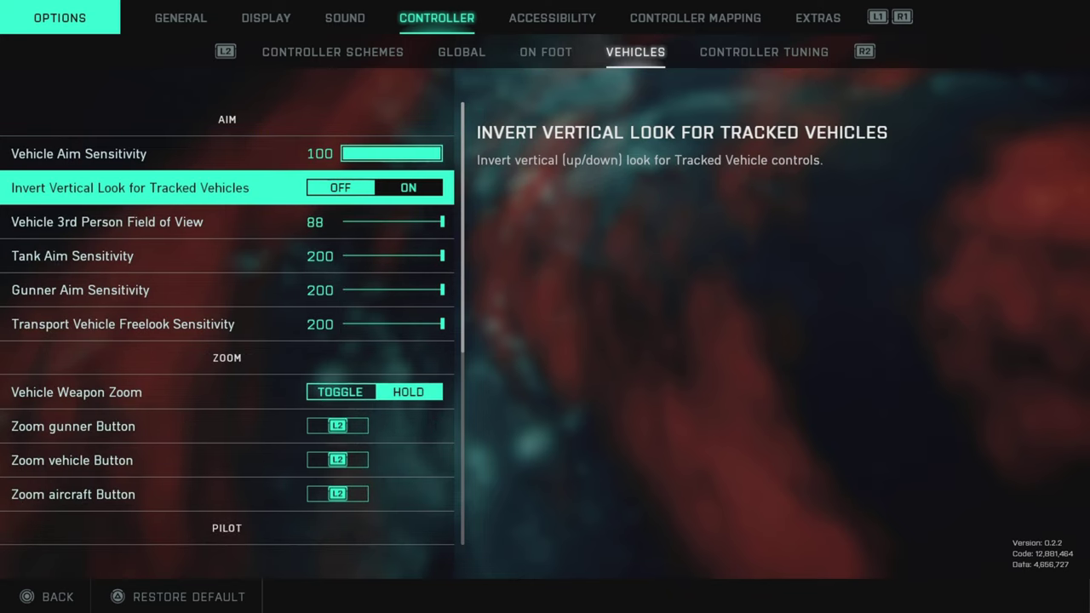
{"action": "key", "text": "Down"}
{"action": "key", "text": "Down"}
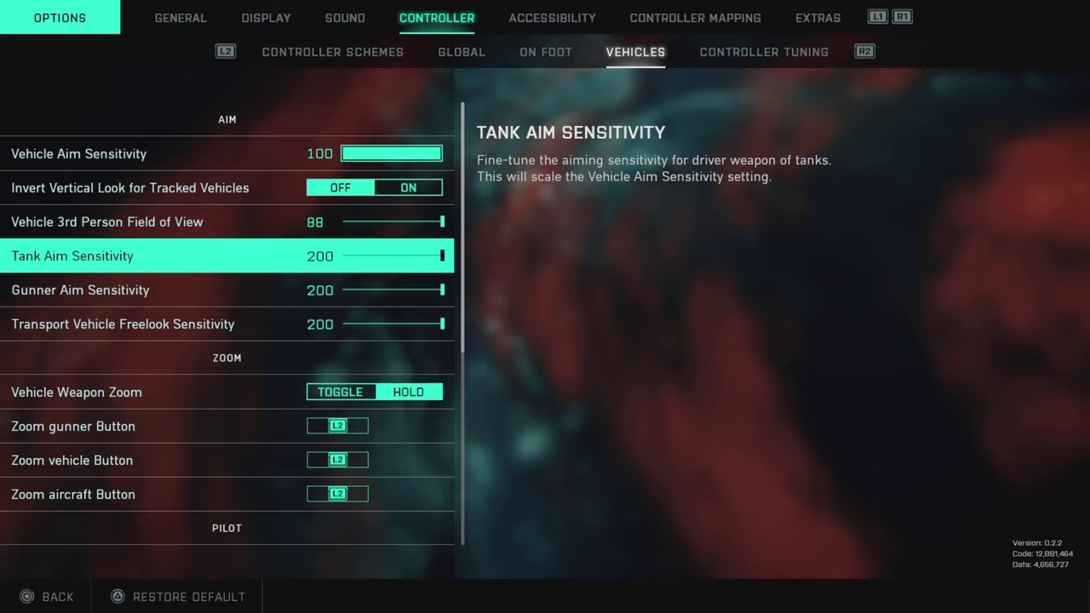
{"action": "key", "text": "Down"}
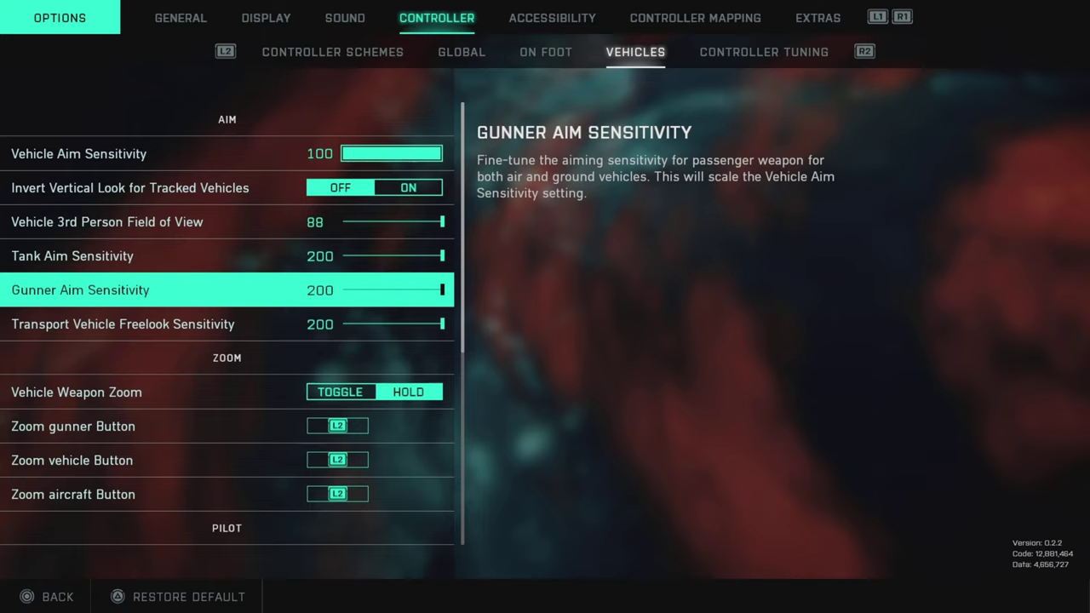
{"action": "key", "text": "Down"}
{"action": "key", "text": "Down"}
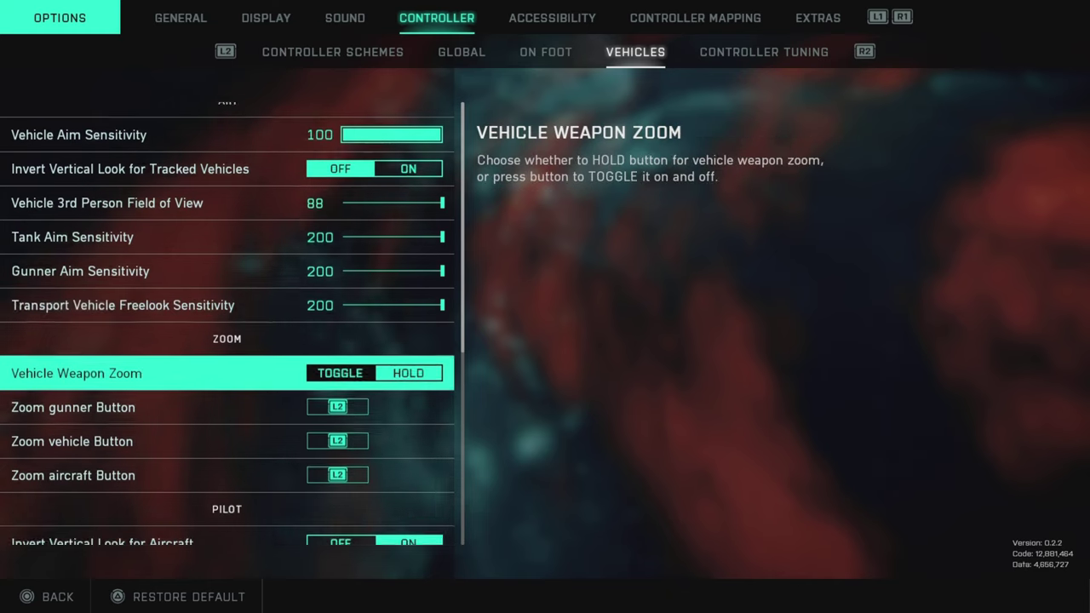
- Scroll into the Pilot and Advanced settings: Aircraft Control Sensitivity 100, Vertical Aim Ratio 48, Uniform Vehicle Aiming
{"action": "key", "text": "Down"}
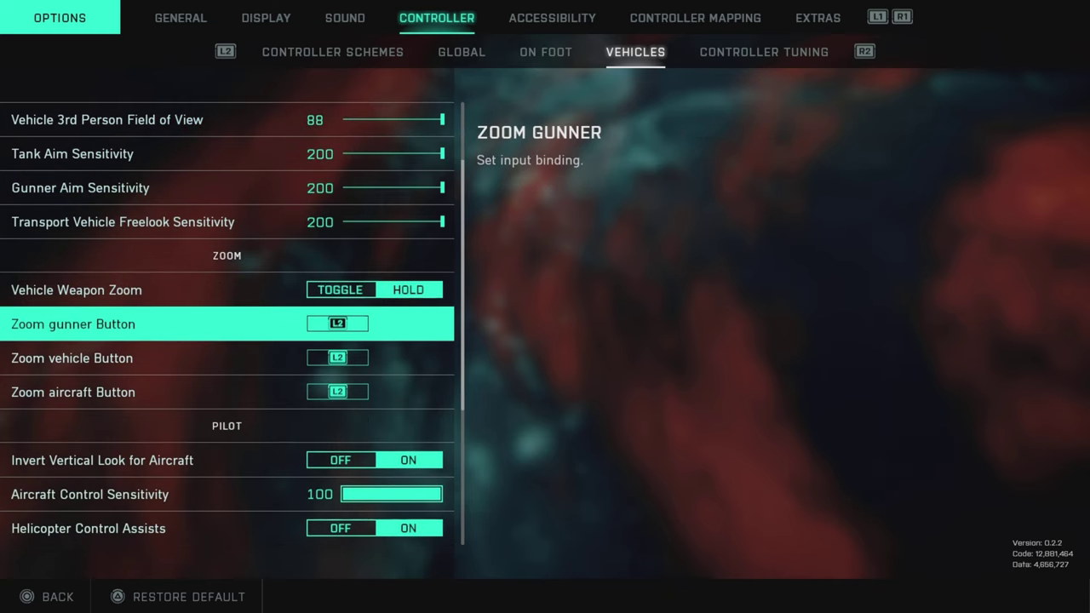
{"action": "key", "text": "Down"}
{"action": "key", "text": "Down"}
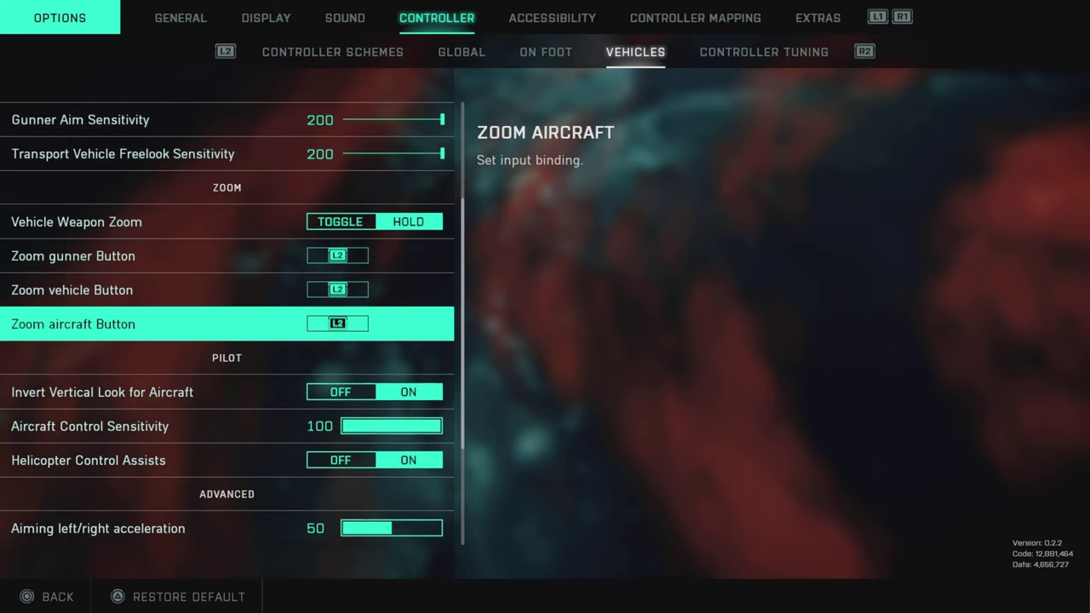
{"action": "key", "text": "Down"}
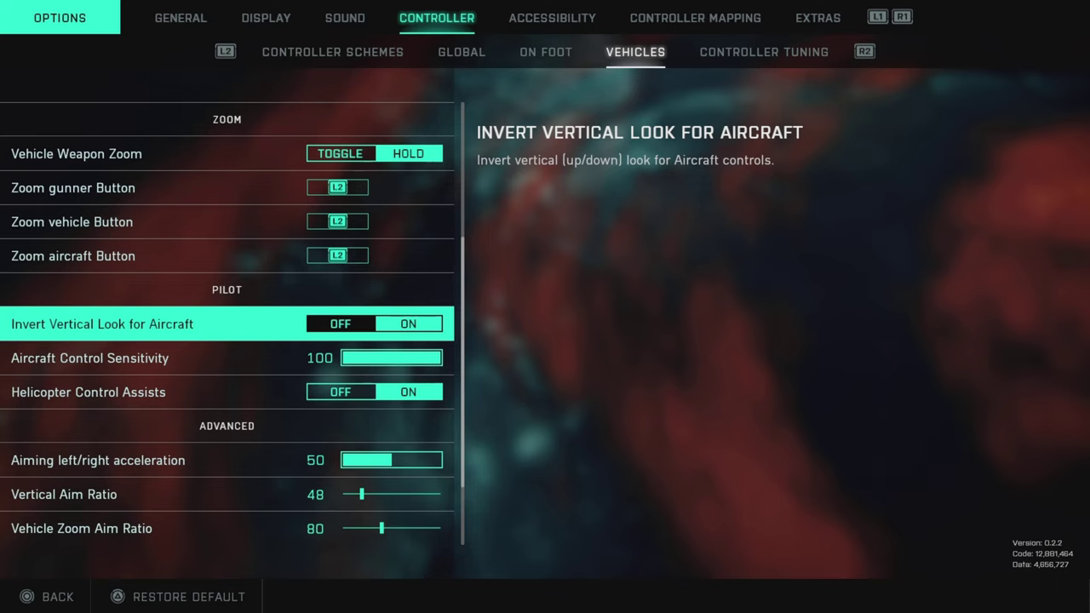
{"action": "key", "text": "Down"}
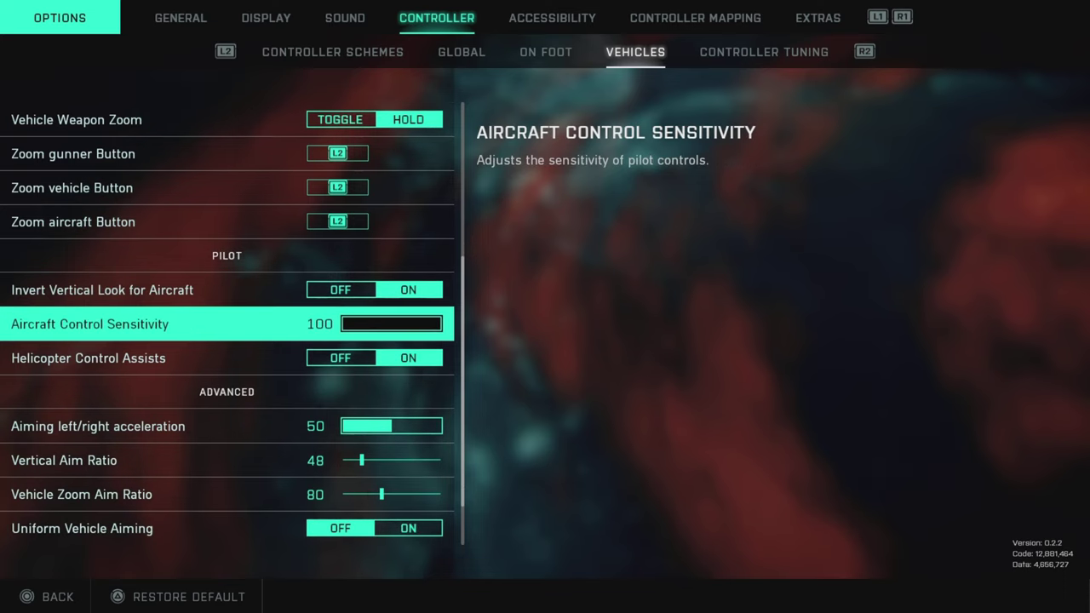
{"action": "key", "text": "Down"}
{"action": "key", "text": "Down"}
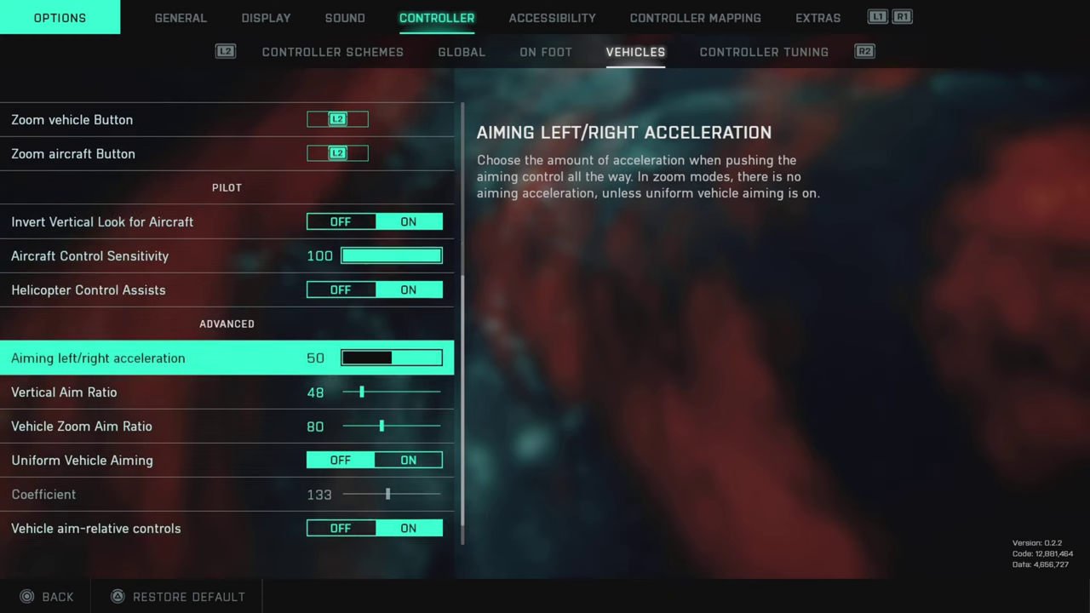
{"action": "key", "text": "Down"}
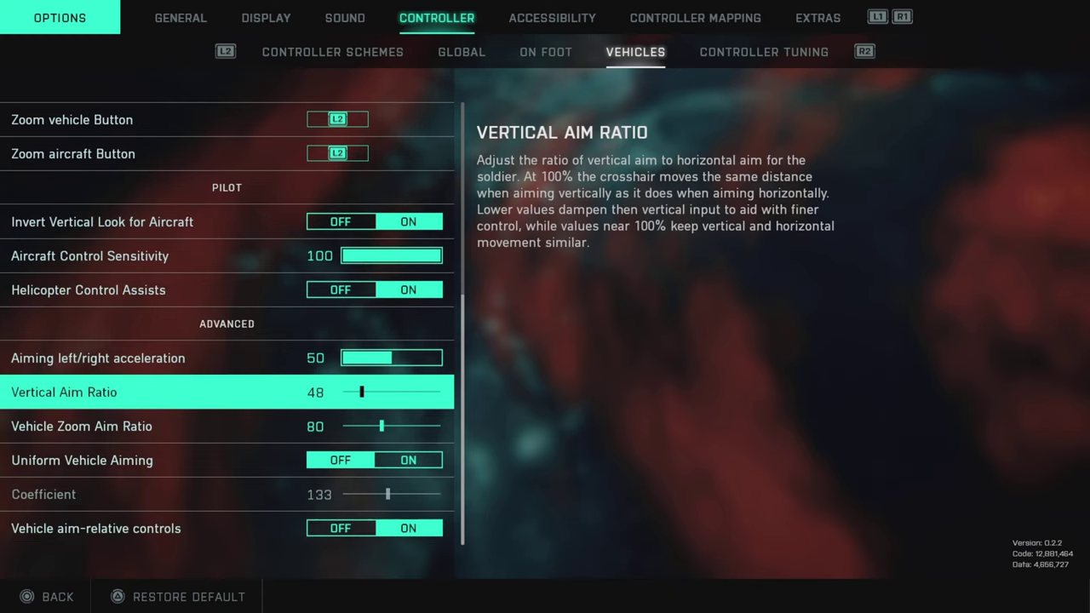
{"action": "key", "text": "Down"}
{"action": "key", "text": "Down"}
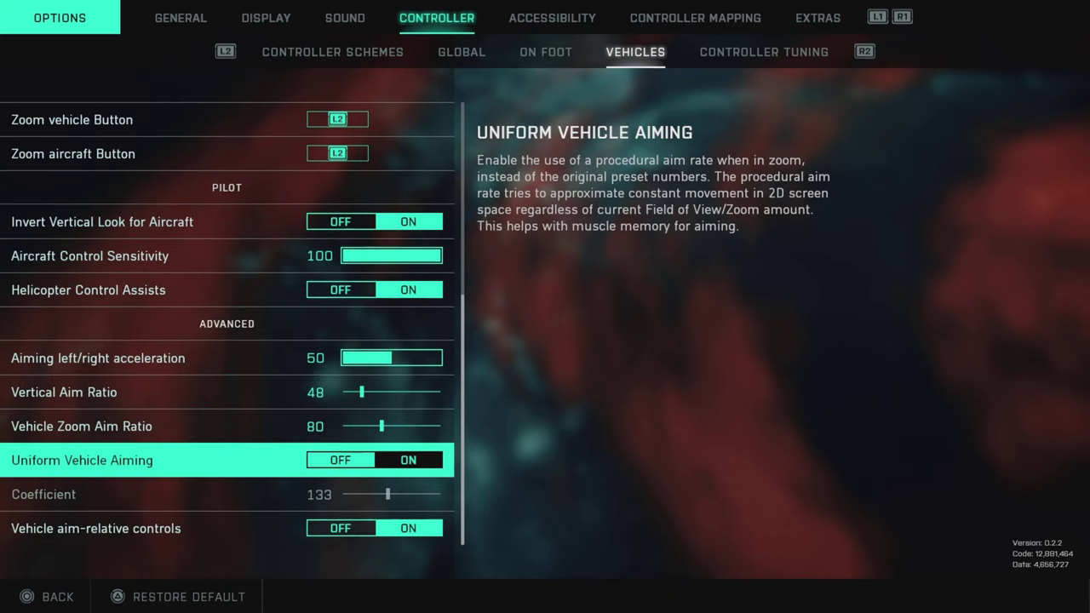
{"action": "key", "text": "Down"}
{"action": "key", "text": "Down"}
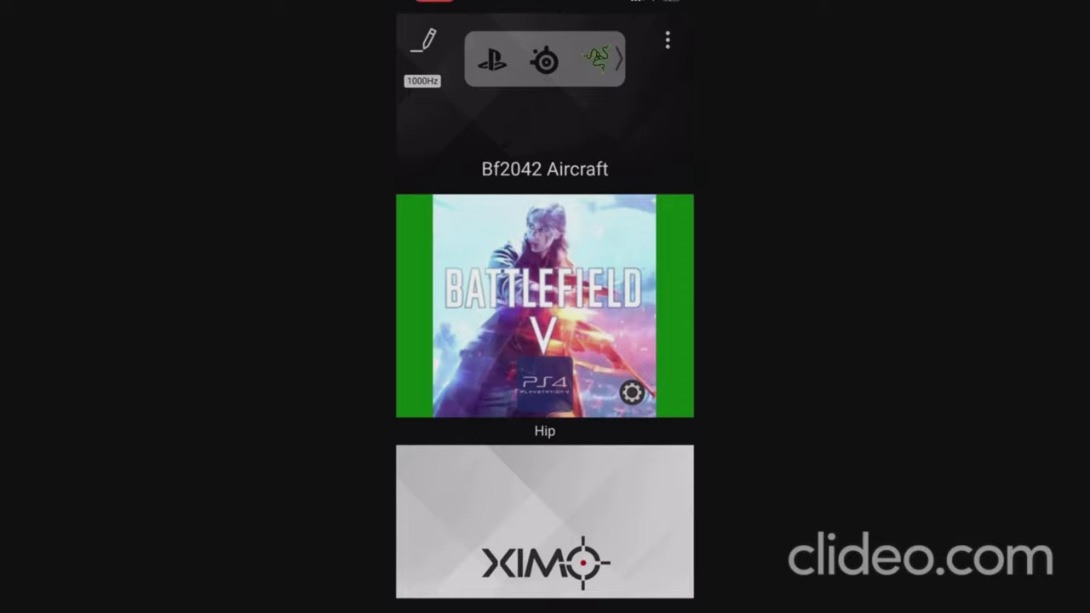
- Show the About page with Manager Version 5.00.20190804 and Firmware Version 5.00.20210223
{"action": "left_click", "coordinate": [668, 40]}
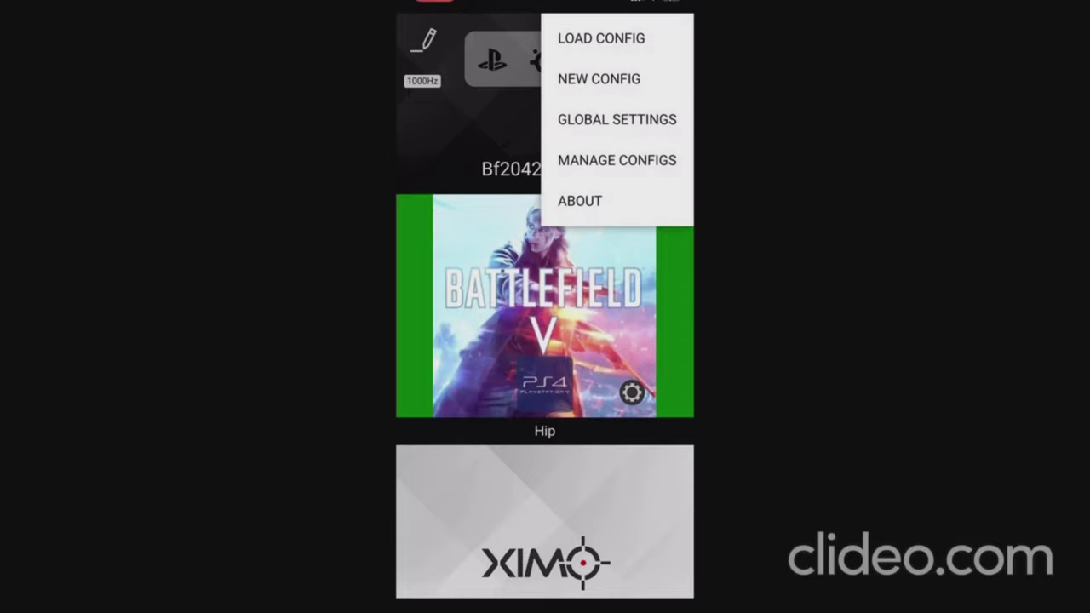
{"action": "left_click", "coordinate": [580, 200]}
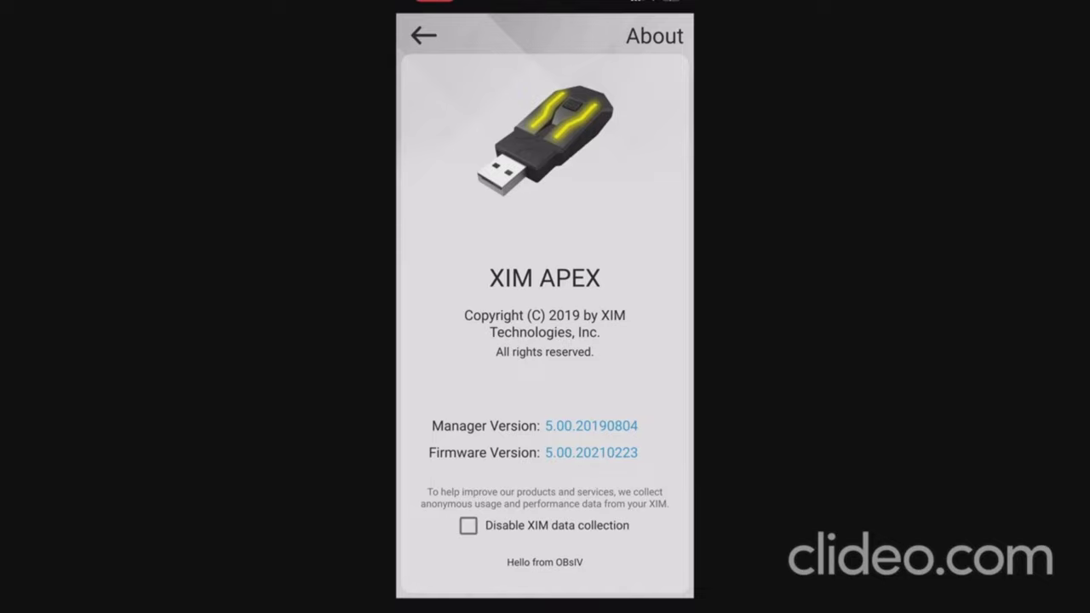
- Leave the About page for the Bf2042 Aircraft config and start editing it
{"action": "left_click", "coordinate": [424, 35]}
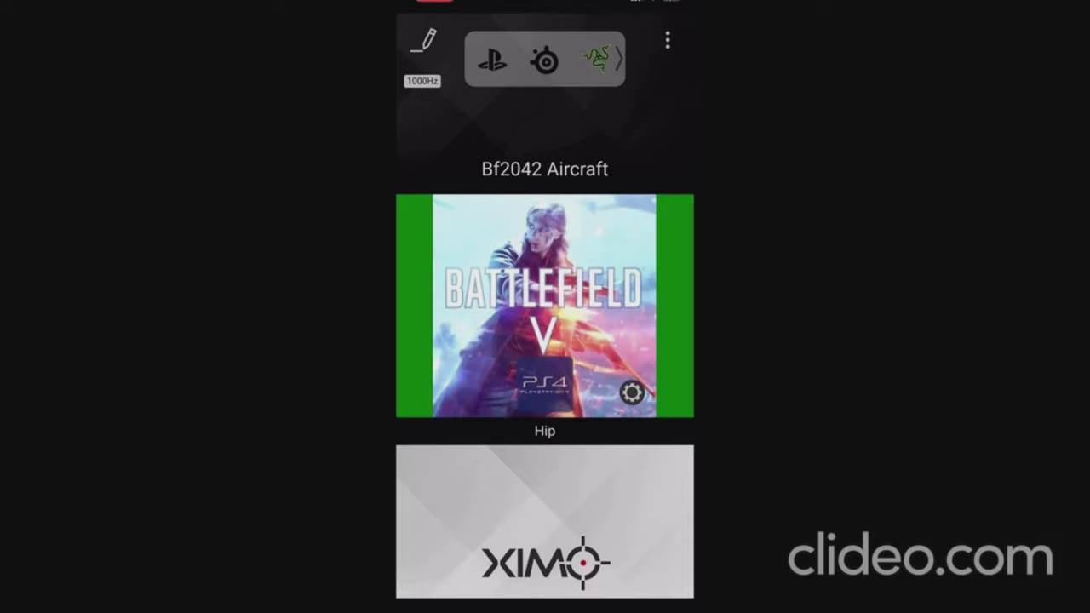
{"action": "left_click", "coordinate": [424, 43]}
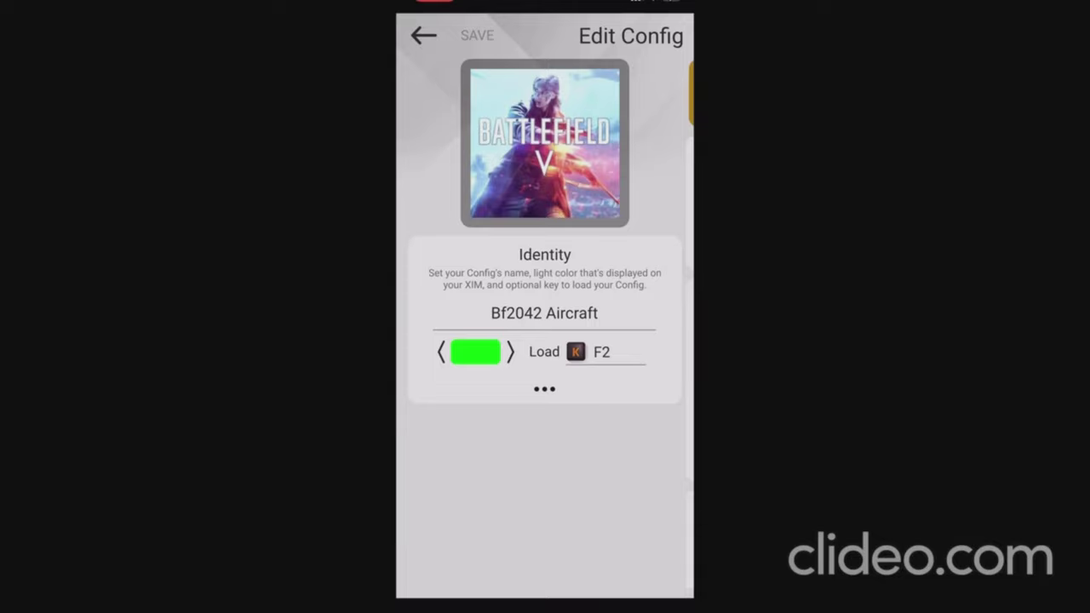
- Expand Identity to show Notify Settings Activation, Notify Maximum Turn Speed and Push To Talk None
{"action": "left_click", "coordinate": [544, 389]}
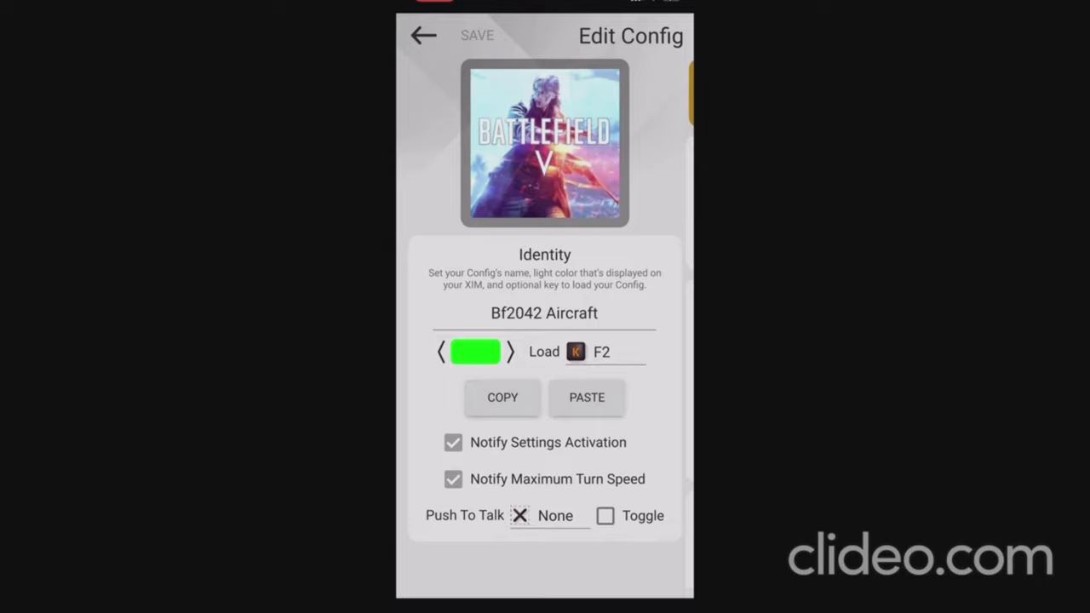
- Swipe to the Hip page and expand its Aim options: sensitivity 30.00, Smoothing 0, Y/X Ratio 1.00
{"action": "left_click_drag", "start_coordinate": [647, 341], "coordinate": [443, 341]}
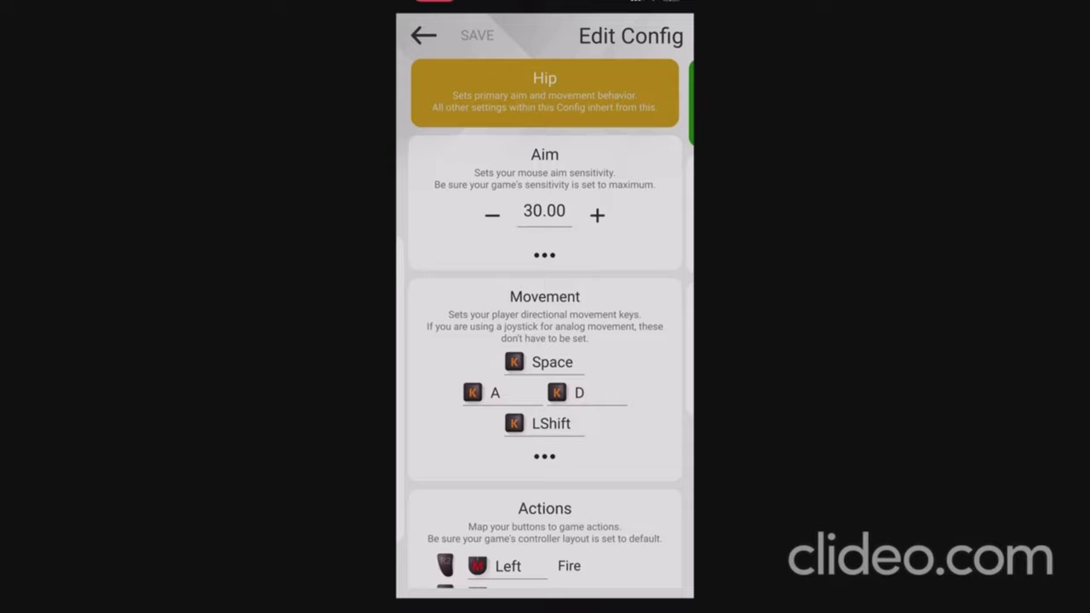
{"action": "left_click", "coordinate": [544, 254]}
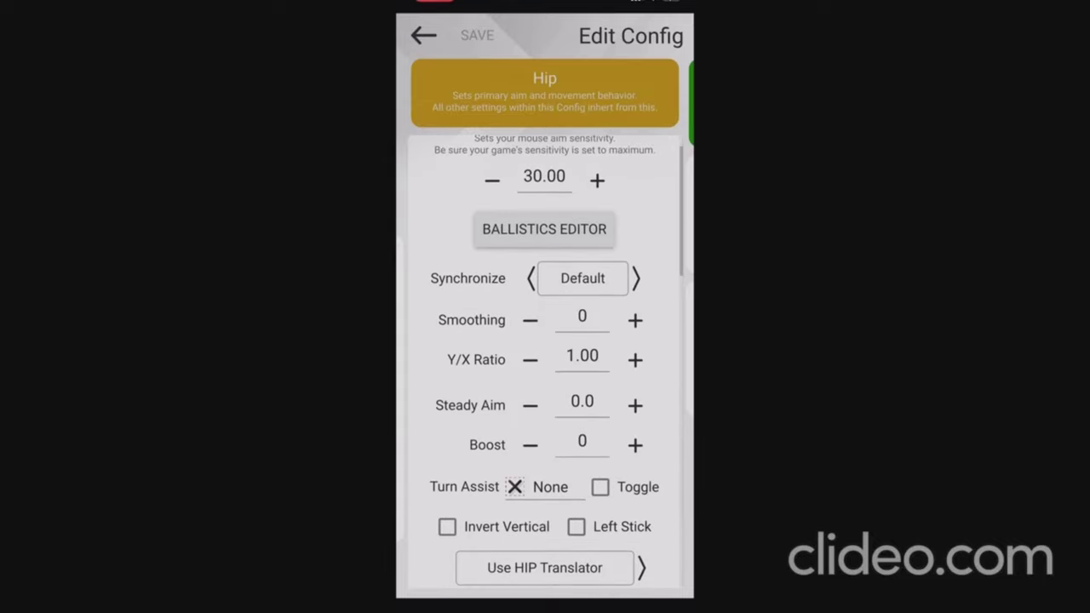
- Review the Hip ballistic curve, then scroll down to the Movement keys and Actions mappings
{"action": "left_click", "coordinate": [545, 230]}
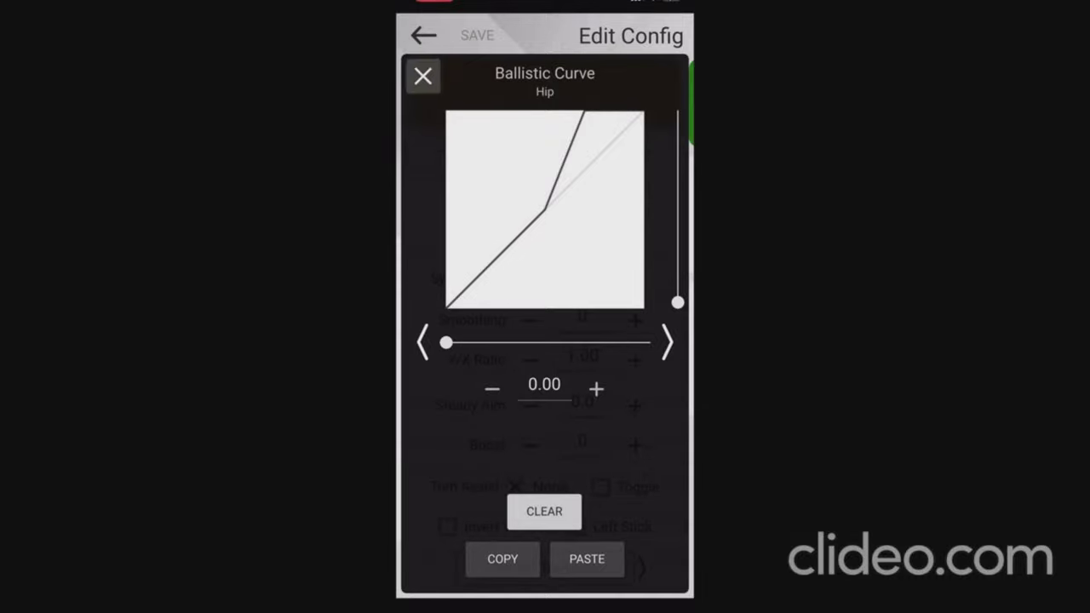
{"action": "scroll", "coordinate": [546, 362], "scroll_direction": "down", "scroll_amount": 1}
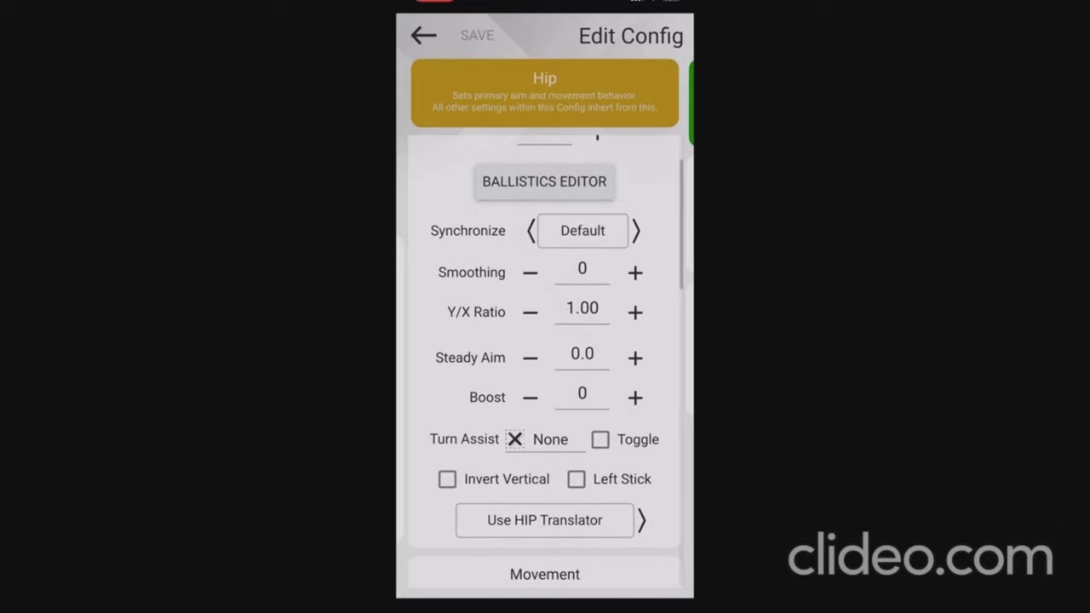
{"action": "scroll", "coordinate": [546, 362], "scroll_direction": "down", "scroll_amount": 5}
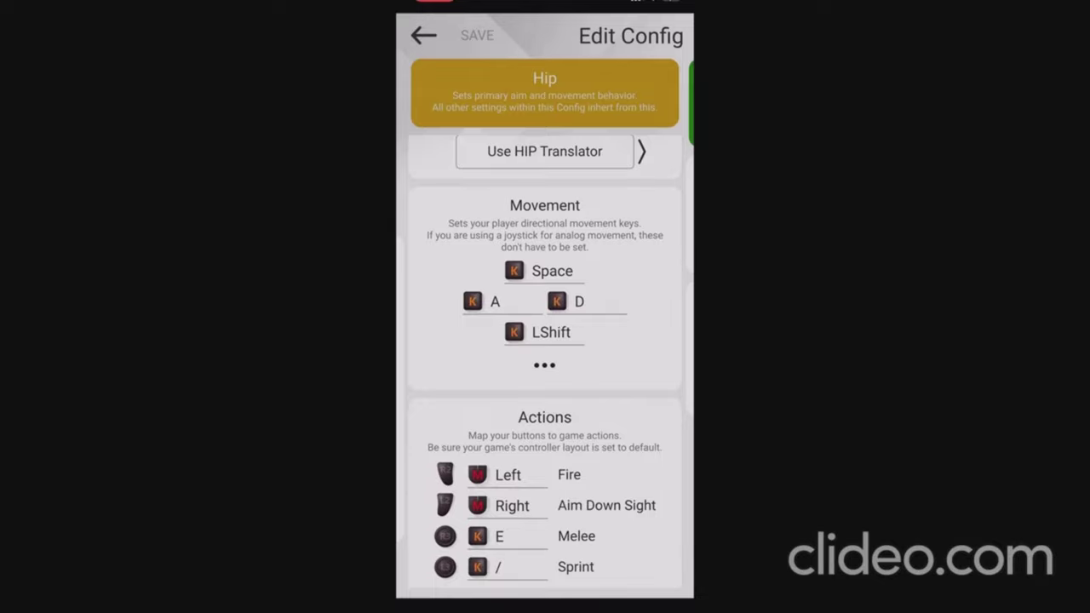
- Expand Movement to show Walk None at 0%, Right Stick W/S and Simulate Analog Behavior 0%
{"action": "left_click", "coordinate": [544, 365]}
{"action": "scroll", "coordinate": [547, 362], "scroll_direction": "down", "scroll_amount": 1}
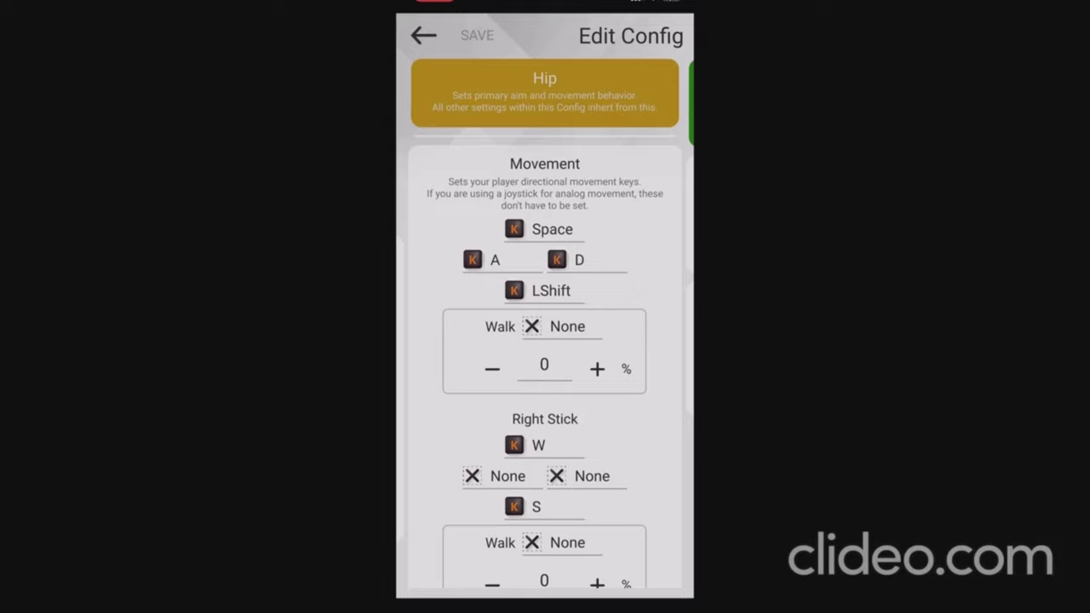
{"action": "scroll", "coordinate": [545, 358], "scroll_direction": "down", "scroll_amount": 2}
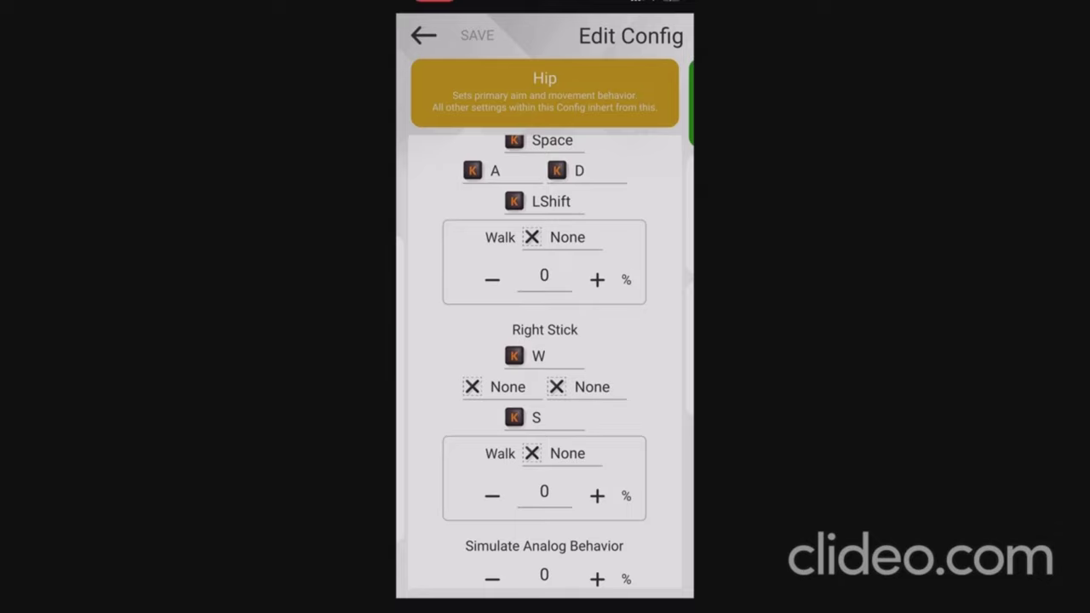
{"action": "scroll", "coordinate": [546, 358], "scroll_direction": "down", "scroll_amount": 5}
{"action": "scroll", "coordinate": [545, 358], "scroll_direction": "down", "scroll_amount": 2}
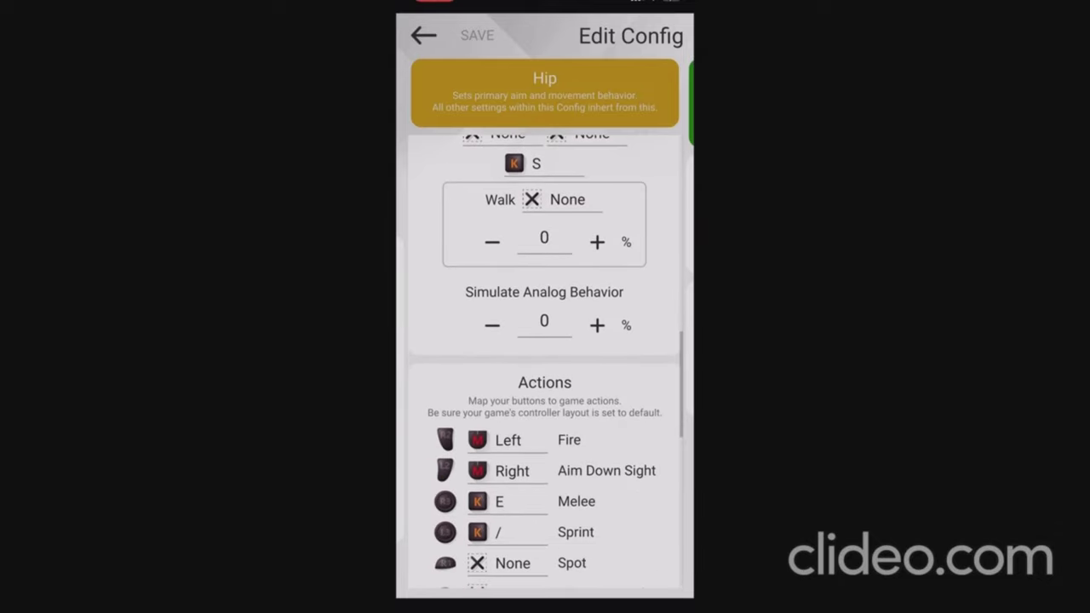
{"action": "scroll", "coordinate": [545, 357], "scroll_direction": "down", "scroll_amount": 4}
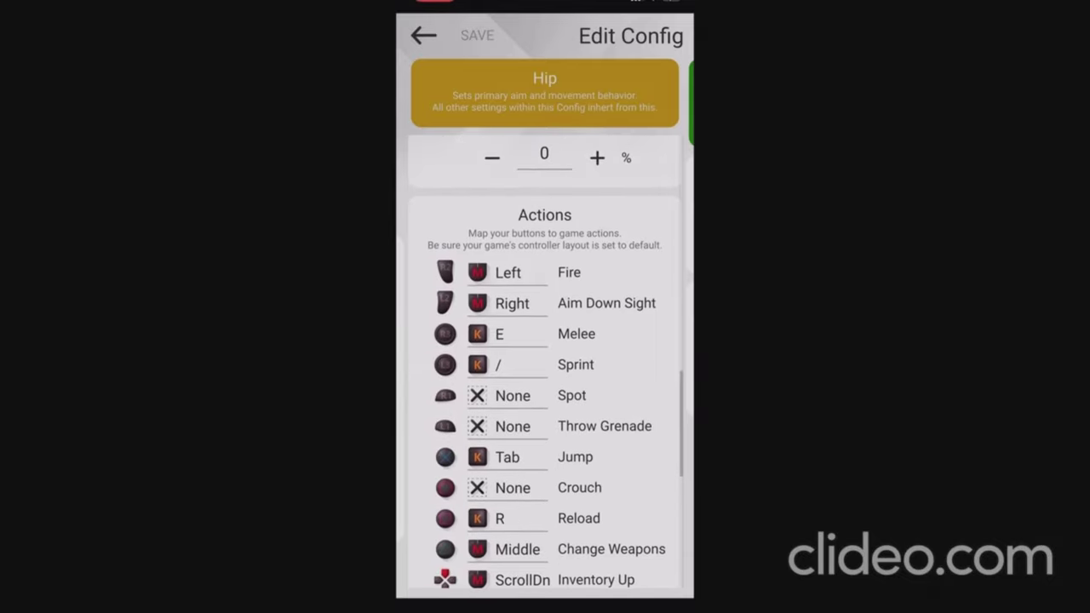
{"action": "scroll", "coordinate": [545, 358], "scroll_direction": "down", "scroll_amount": 2}
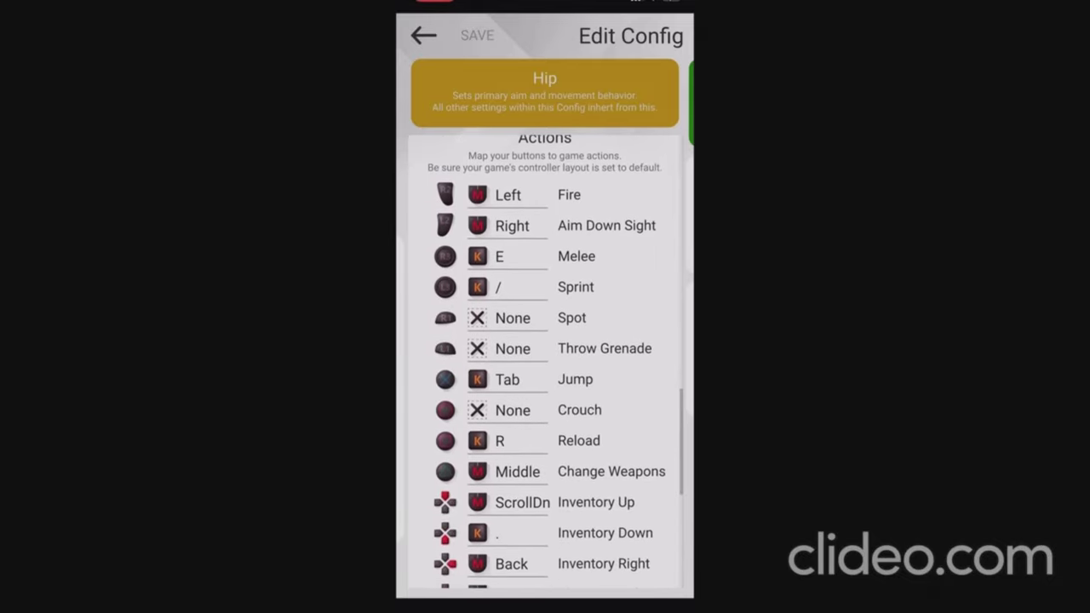
{"action": "scroll", "coordinate": [545, 358], "scroll_direction": "down", "scroll_amount": 2}
{"action": "scroll", "coordinate": [545, 358], "scroll_direction": "up", "scroll_amount": 4}
{"action": "scroll", "coordinate": [545, 358], "scroll_direction": "up", "scroll_amount": 8}
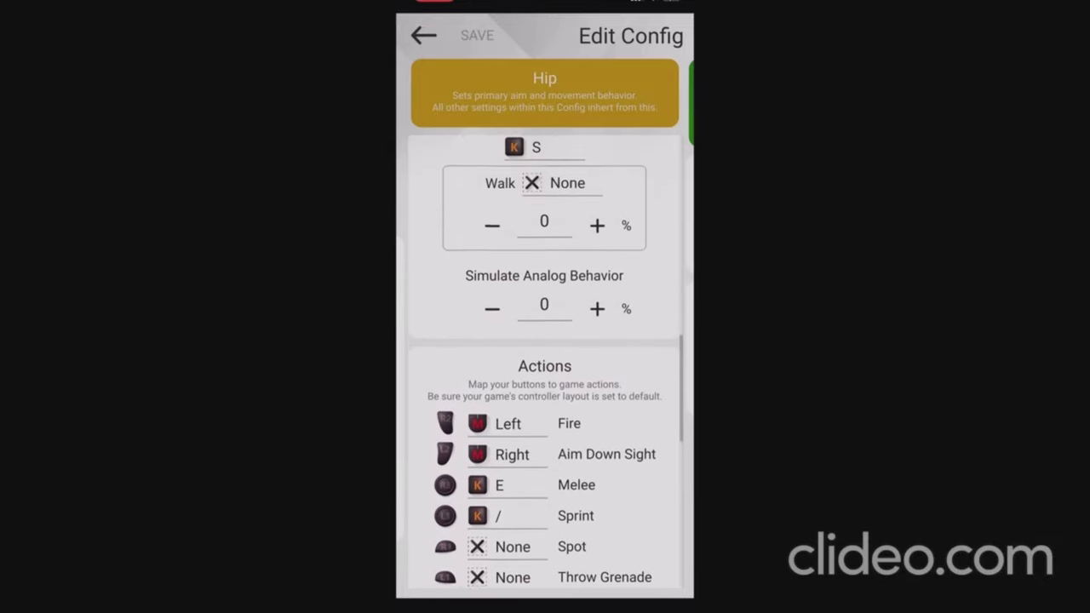
{"action": "scroll", "coordinate": [545, 358], "scroll_direction": "up", "scroll_amount": 3}
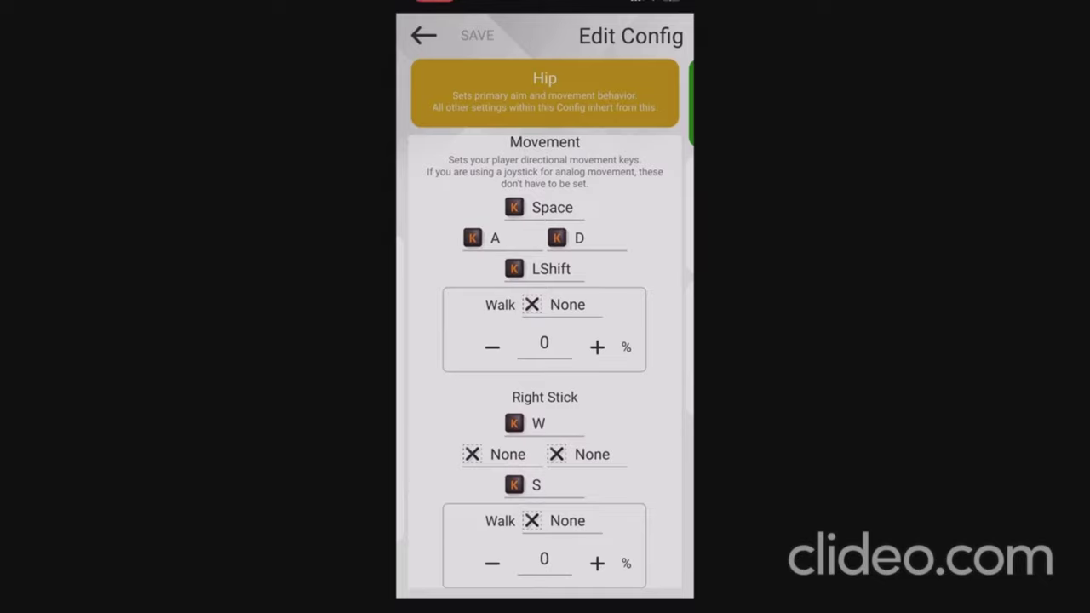
{"action": "scroll", "coordinate": [546, 358], "scroll_direction": "down", "scroll_amount": 12}
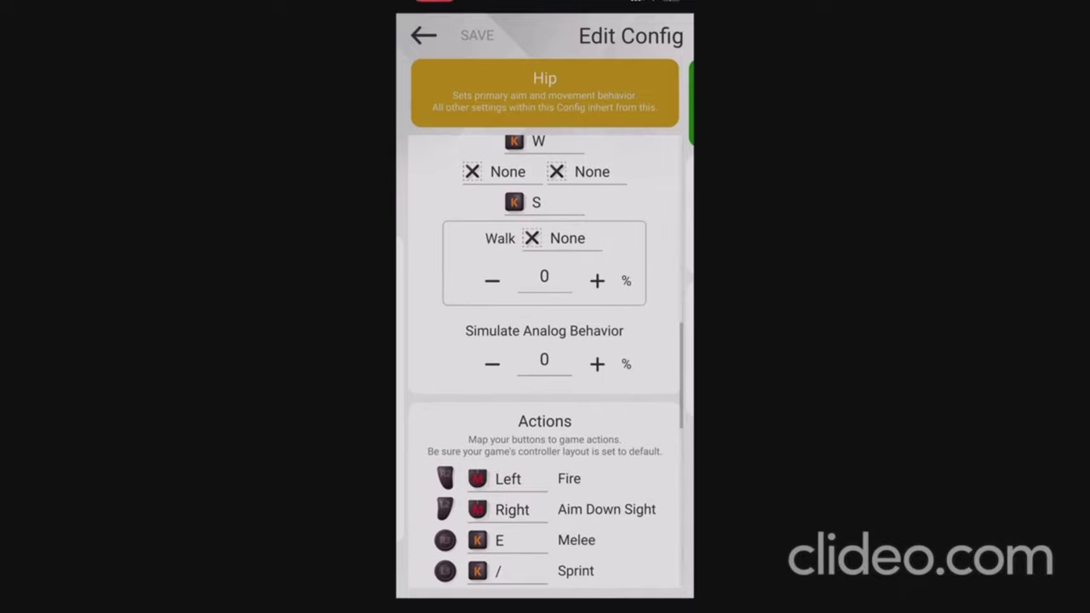
{"action": "scroll", "coordinate": [545, 357], "scroll_direction": "down", "scroll_amount": 3}
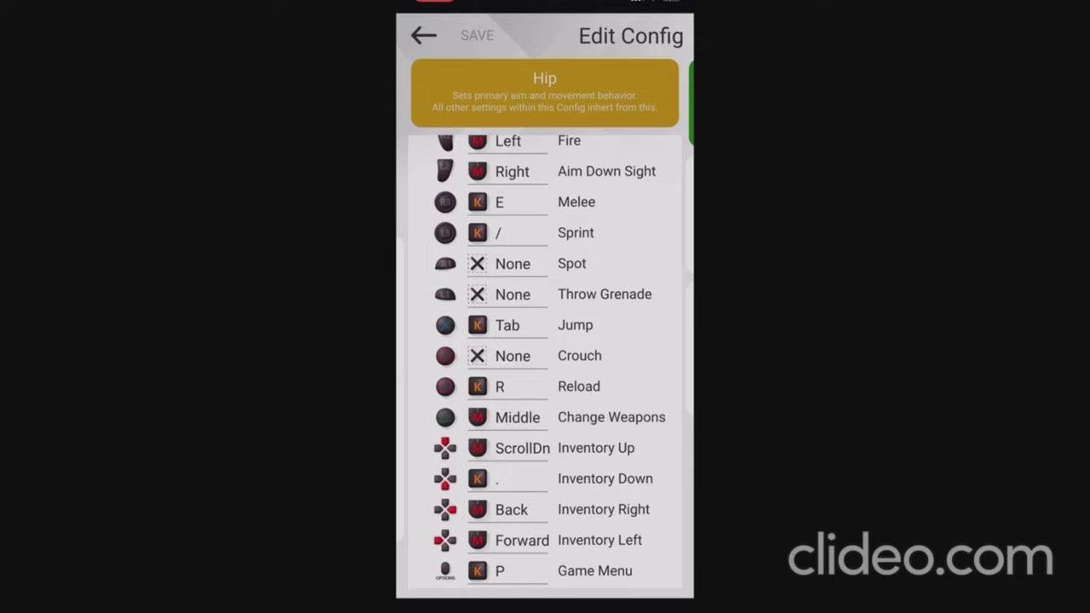
{"action": "scroll", "coordinate": [546, 357], "scroll_direction": "down", "scroll_amount": 5}
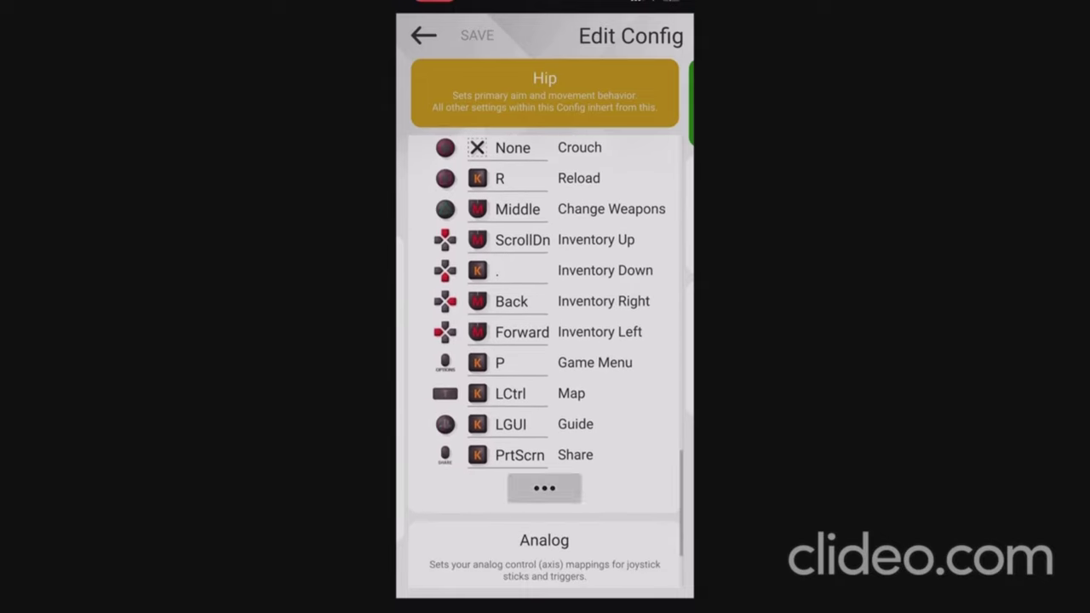
- Check the Secondary action bindings, then return to the Primary bindings
{"action": "left_click", "coordinate": [545, 488]}
{"action": "left_click", "coordinate": [617, 494]}
{"action": "scroll", "coordinate": [545, 358], "scroll_direction": "up", "scroll_amount": 5}
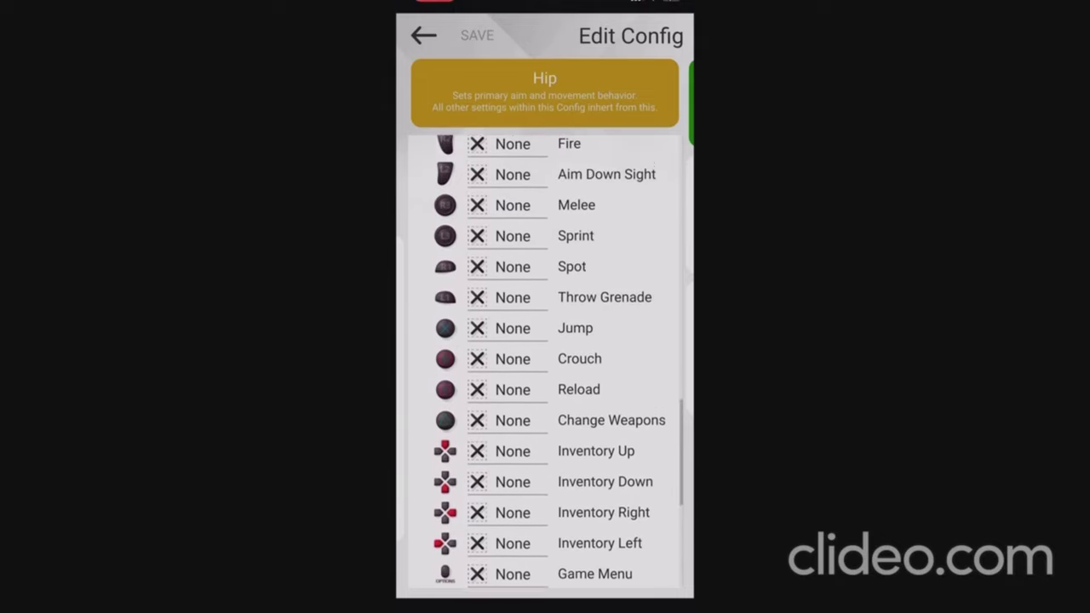
{"action": "scroll", "coordinate": [545, 357], "scroll_direction": "down", "scroll_amount": 2}
{"action": "scroll", "coordinate": [545, 358], "scroll_direction": "down", "scroll_amount": 4}
{"action": "left_click", "coordinate": [473, 460]}
{"action": "scroll", "coordinate": [545, 358], "scroll_direction": "down", "scroll_amount": 3}
{"action": "scroll", "coordinate": [545, 357], "scroll_direction": "up", "scroll_amount": 1}
- Expand Analog down to triggers set to None and deadzones 7500 and 20, then swipe to Aim Down Sight
{"action": "left_click", "coordinate": [544, 572]}
{"action": "scroll", "coordinate": [545, 358], "scroll_direction": "down", "scroll_amount": 5}
{"action": "scroll", "coordinate": [546, 358], "scroll_direction": "down", "scroll_amount": 4}
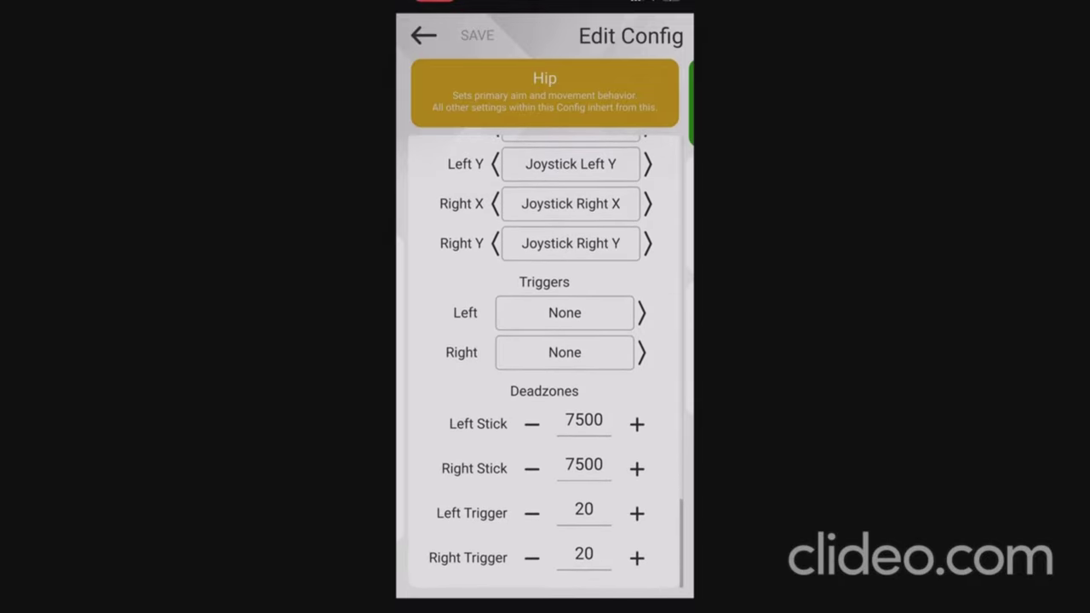
{"action": "left_click_drag", "start_coordinate": [631, 94], "coordinate": [460, 94]}
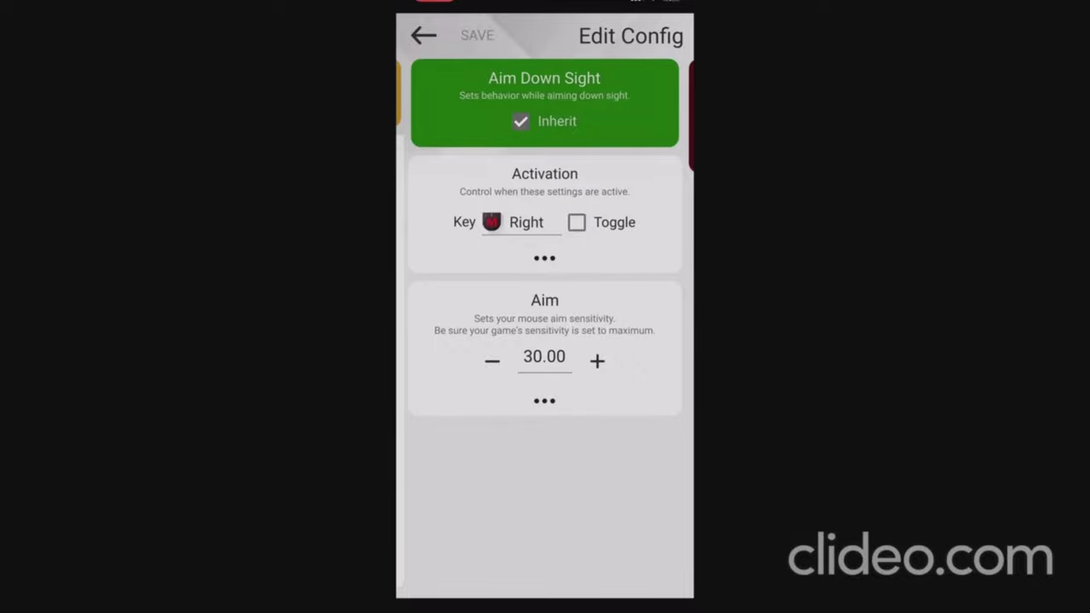
- Expand the Aim Down Sight extra aim options and view its ballistic curve, then swipe back to Identity
{"action": "left_click", "coordinate": [544, 400]}
{"action": "scroll", "coordinate": [545, 383], "scroll_direction": "down", "scroll_amount": 2}
{"action": "left_click", "coordinate": [545, 309]}
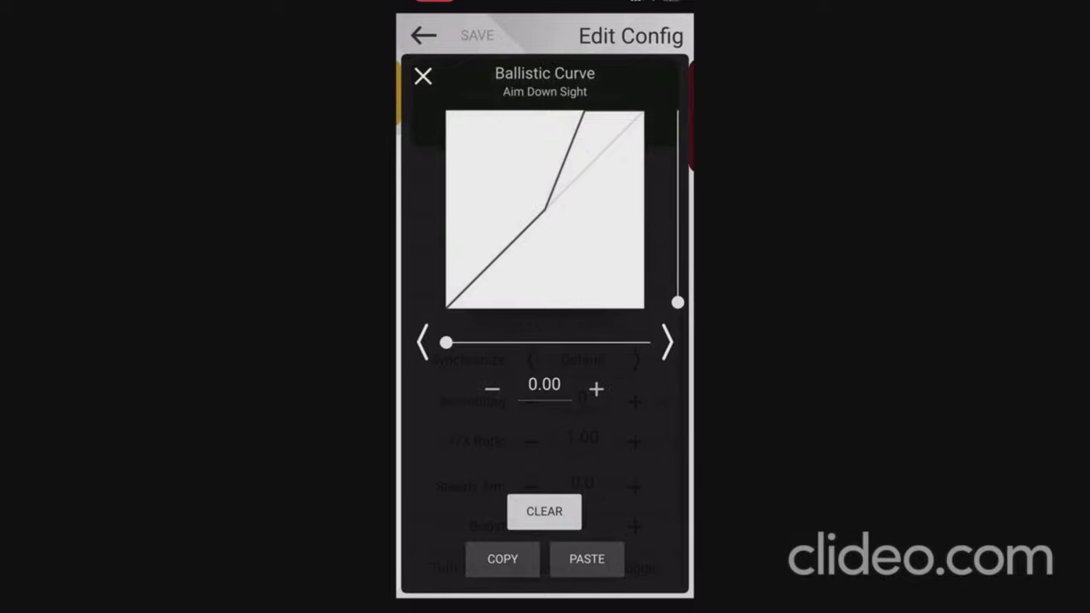
{"action": "key", "text": "Escape"}
{"action": "scroll", "coordinate": [545, 372], "scroll_direction": "down", "scroll_amount": 3}
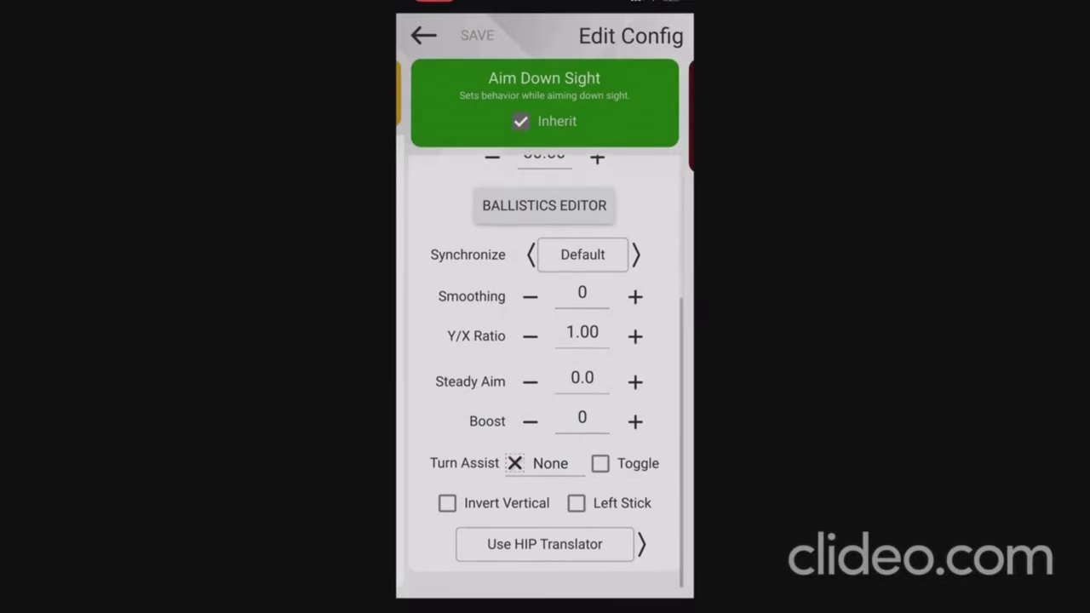
{"action": "left_click_drag", "start_coordinate": [477, 341], "coordinate": [647, 341]}
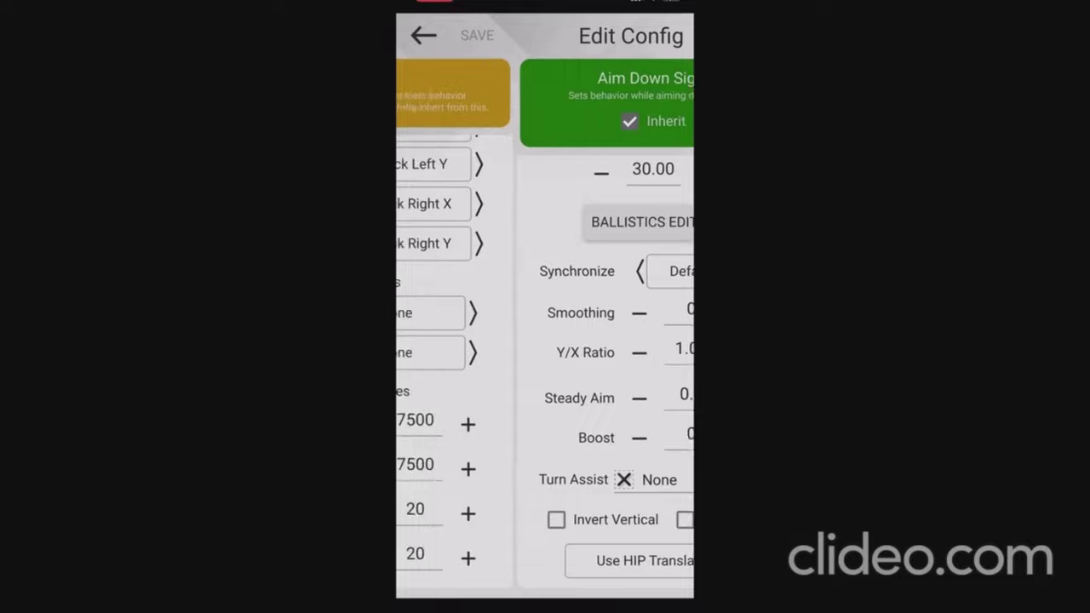
{"action": "left_click_drag", "start_coordinate": [477, 340], "coordinate": [647, 341]}
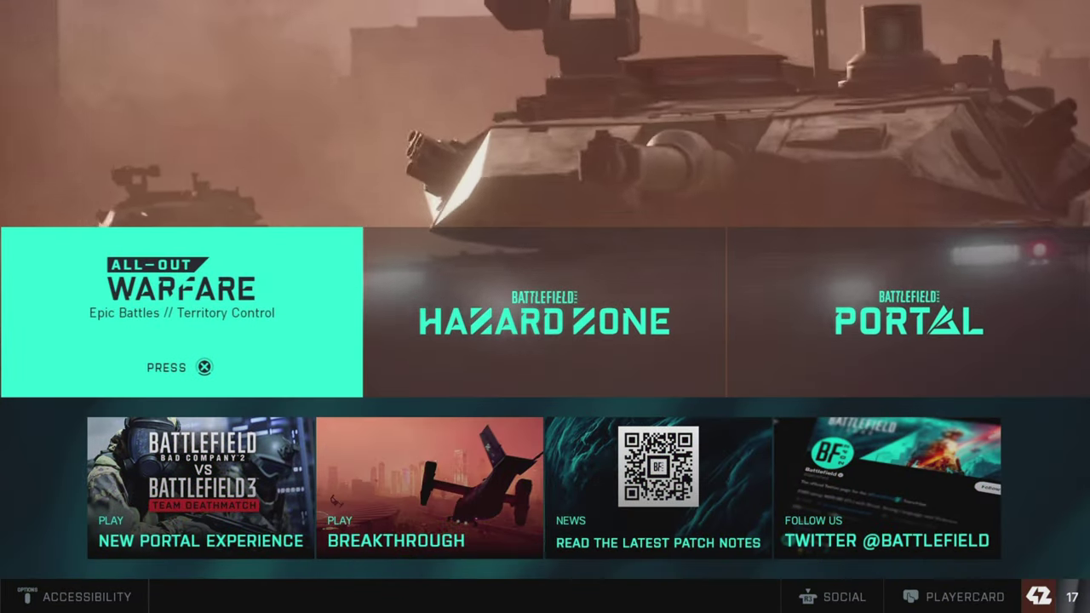
- From All-Out Warfare, keep the Solo & Co-op experience and open the Breakthrough settings
{"action": "key", "text": "Return"}
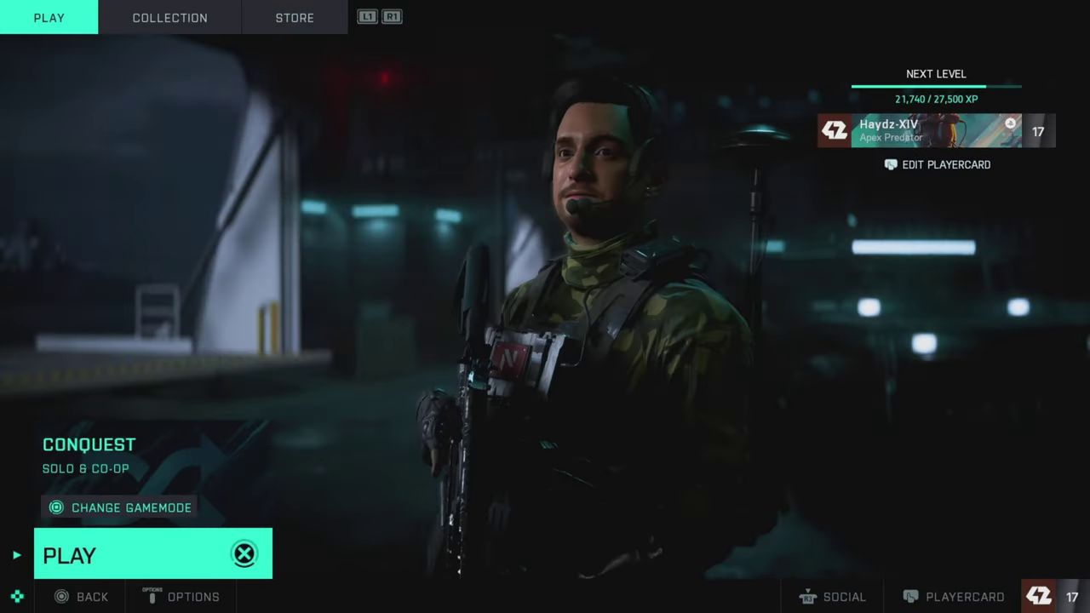
{"action": "key", "text": "c"}
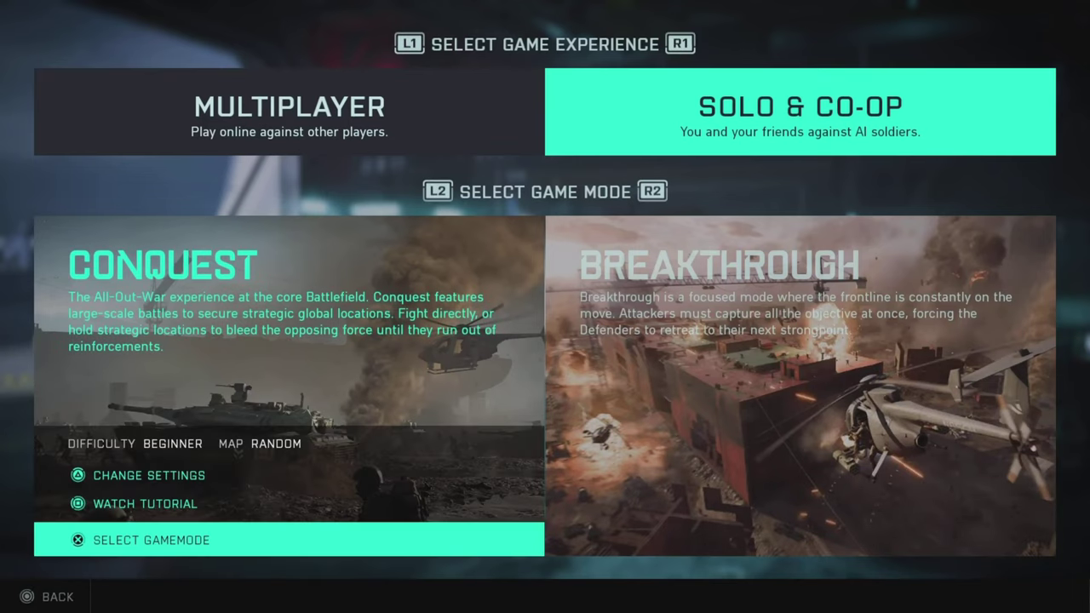
{"action": "key", "text": "Left"}
{"action": "key", "text": "Right"}
{"action": "key", "text": "Right"}
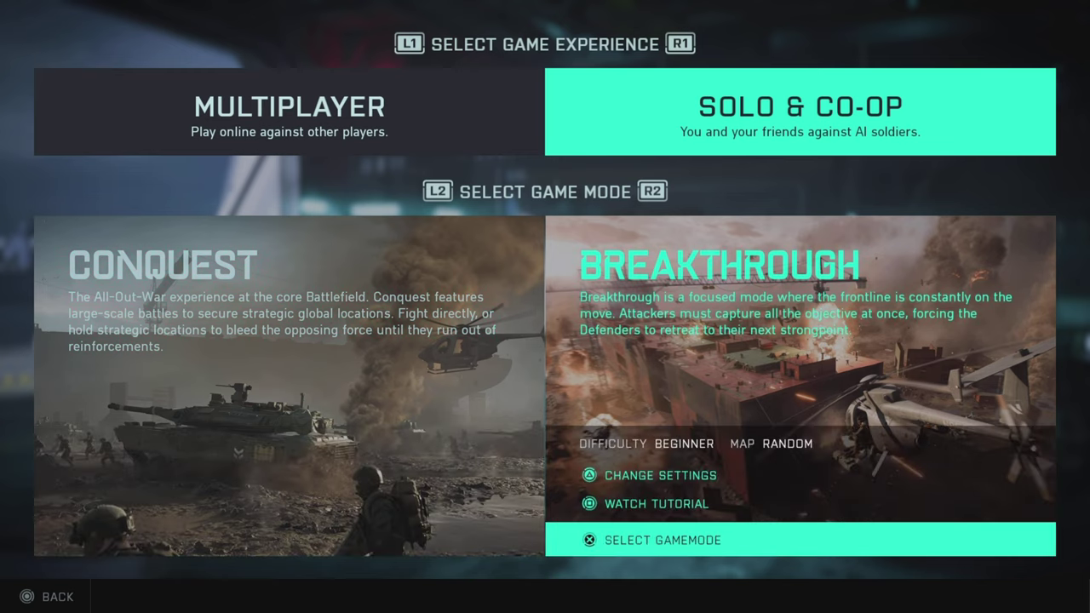
{"action": "key", "text": "t"}
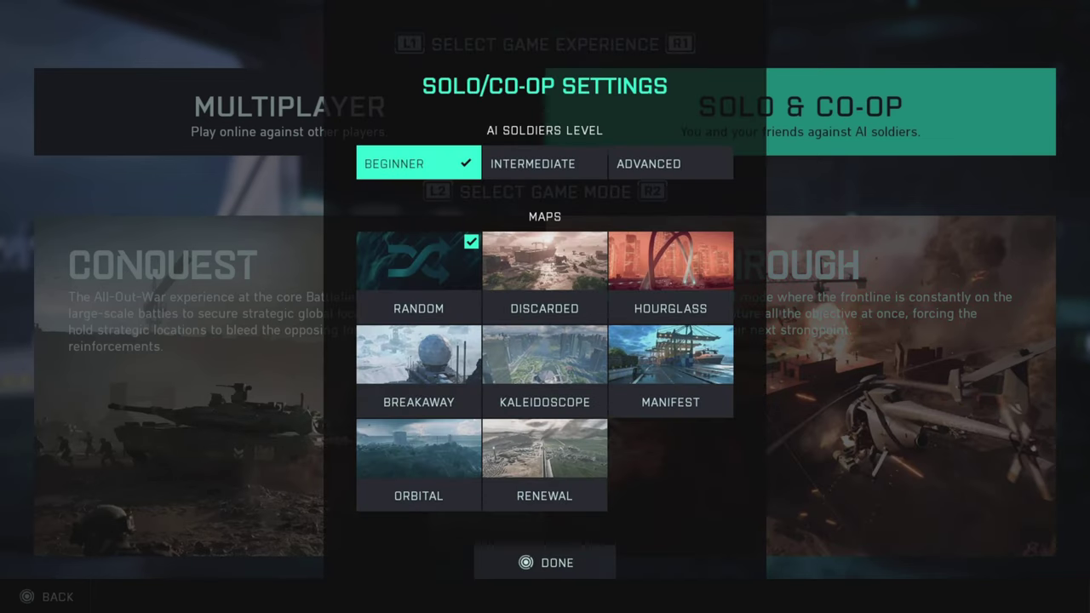
- Choose Kaleidoscope as the Breakthrough map and confirm the Solo/Co-op settings
{"action": "key", "text": "Down"}
{"action": "key", "text": "Down"}
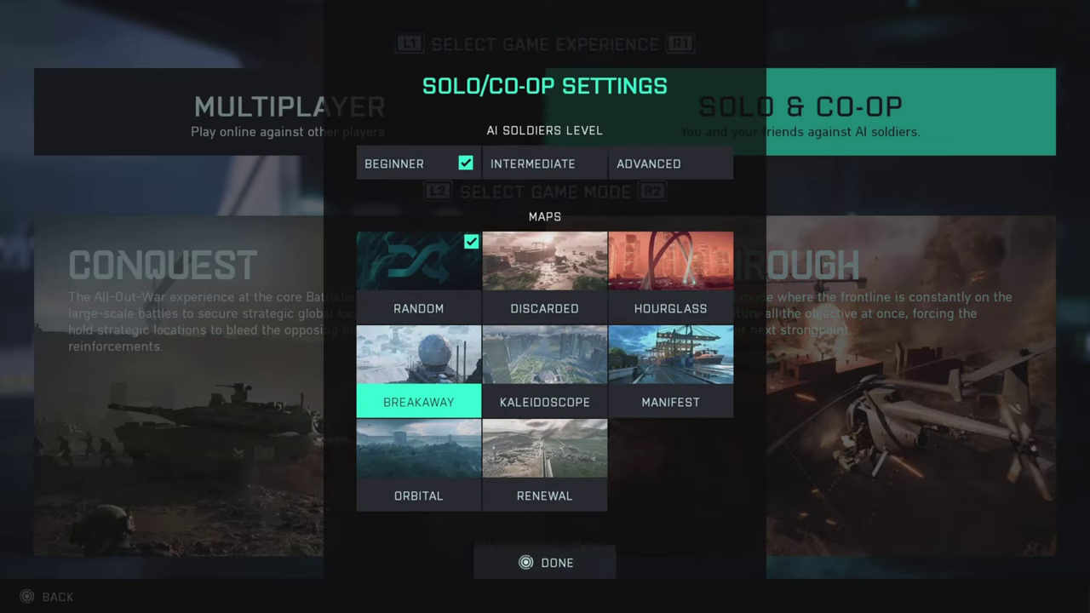
{"action": "key", "text": "Right"}
{"action": "key", "text": "Return"}
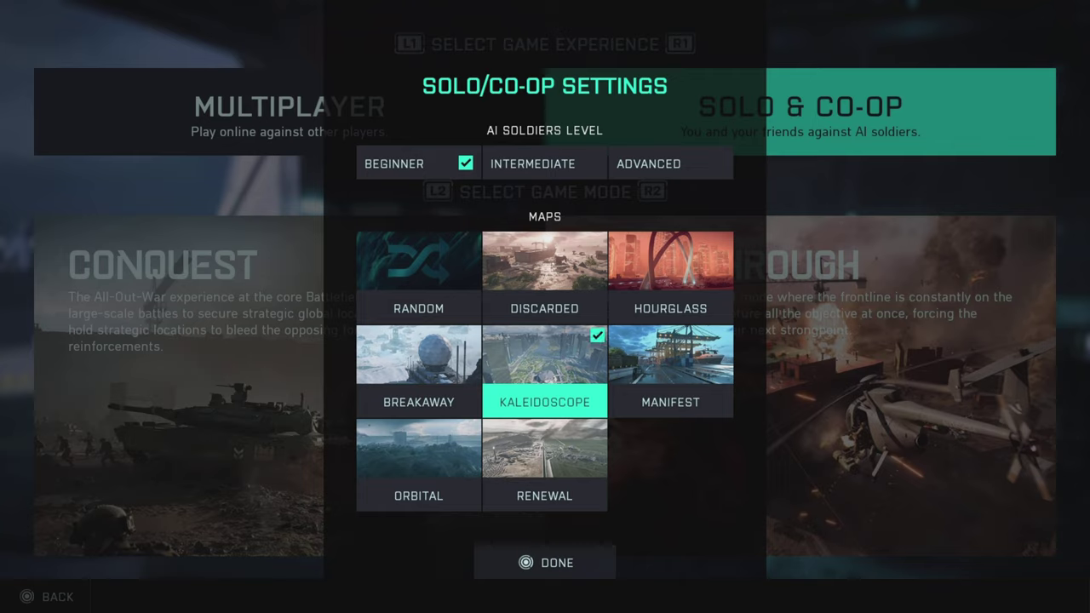
{"action": "key", "text": "Down"}
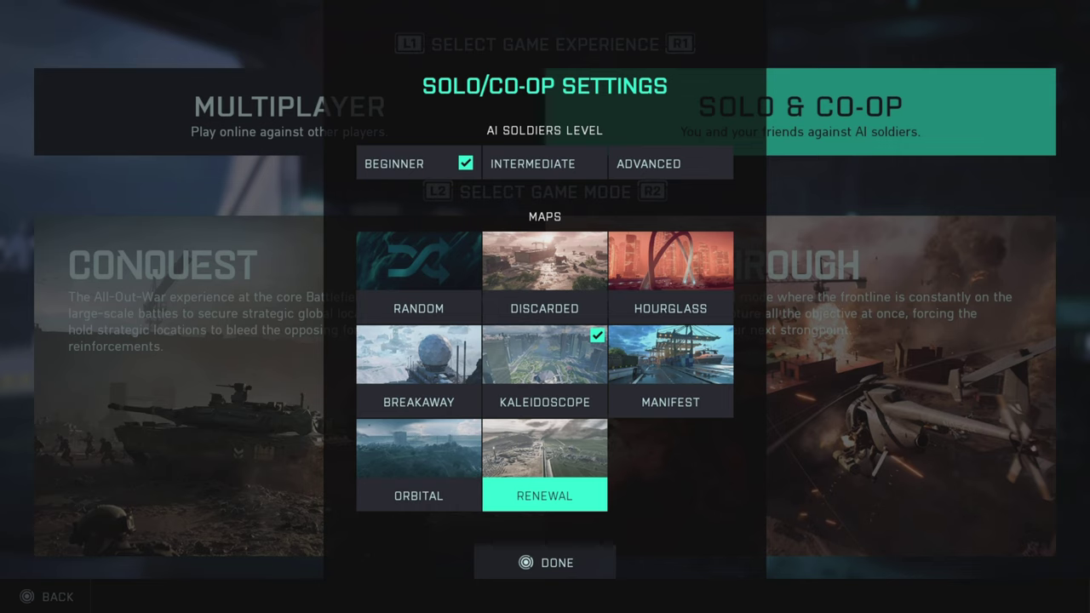
{"action": "key", "text": "Escape"}
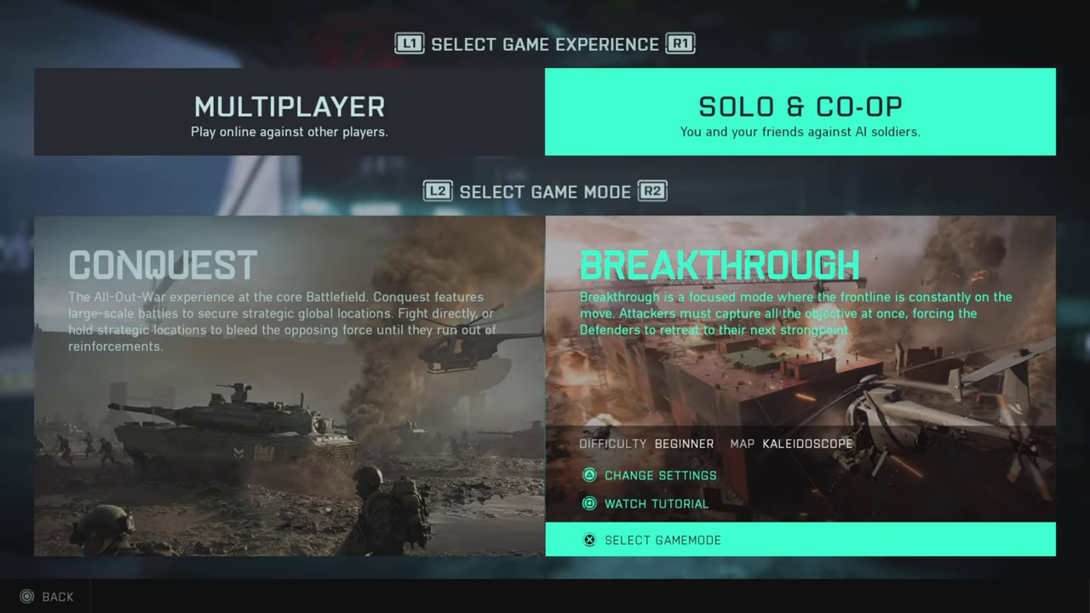